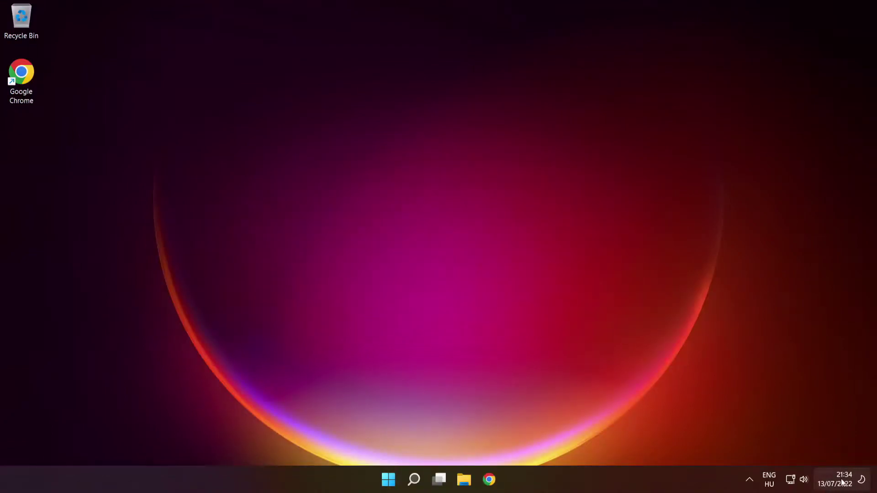
Toggle Set the time automatically off and back on, then sync the clock with the time server
right_click(844, 480)
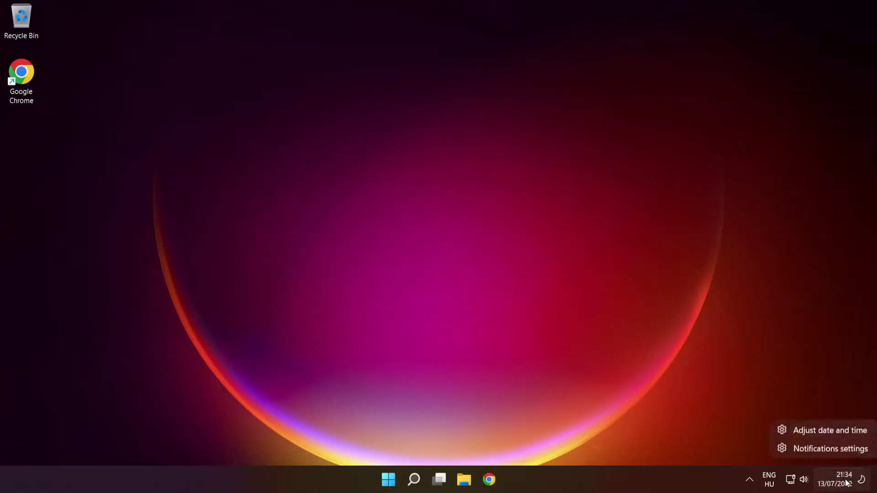
left_click(838, 431)
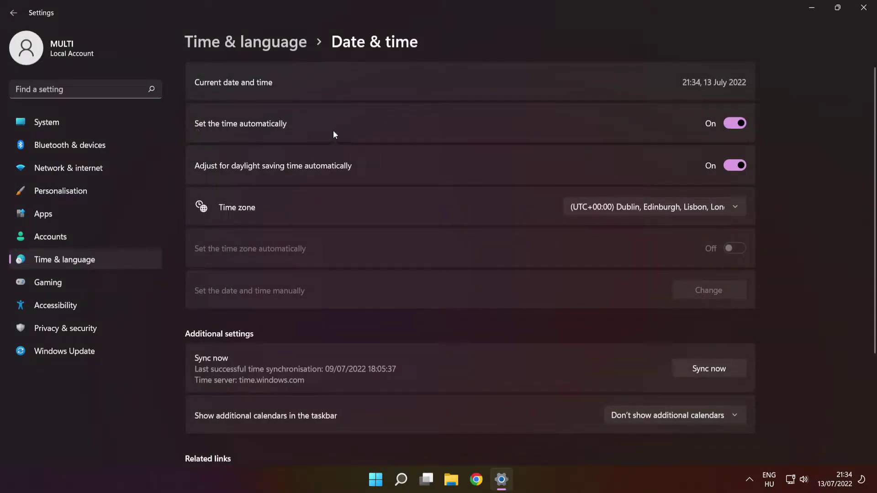
left_click(737, 126)
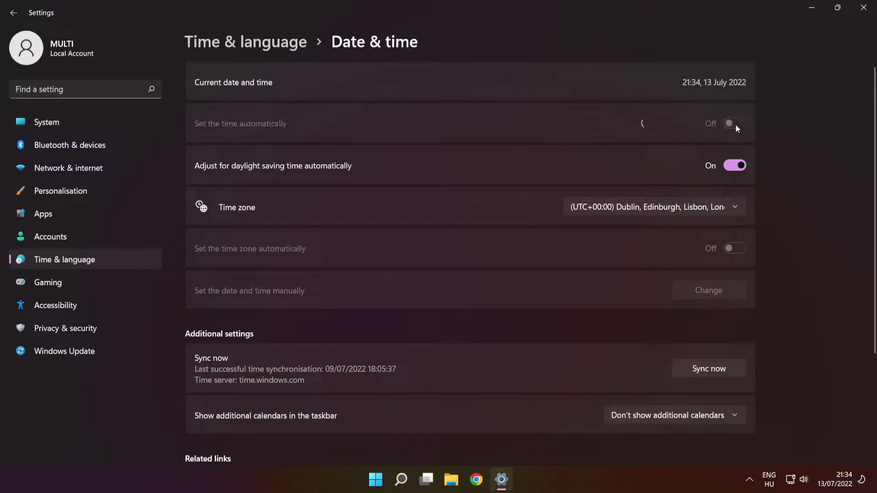
left_click(735, 125)
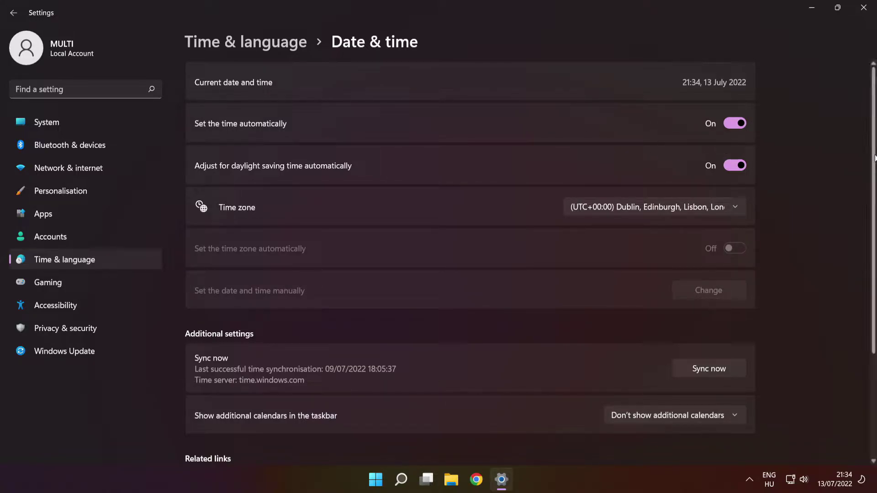
scroll(874, 158, "down", 2)
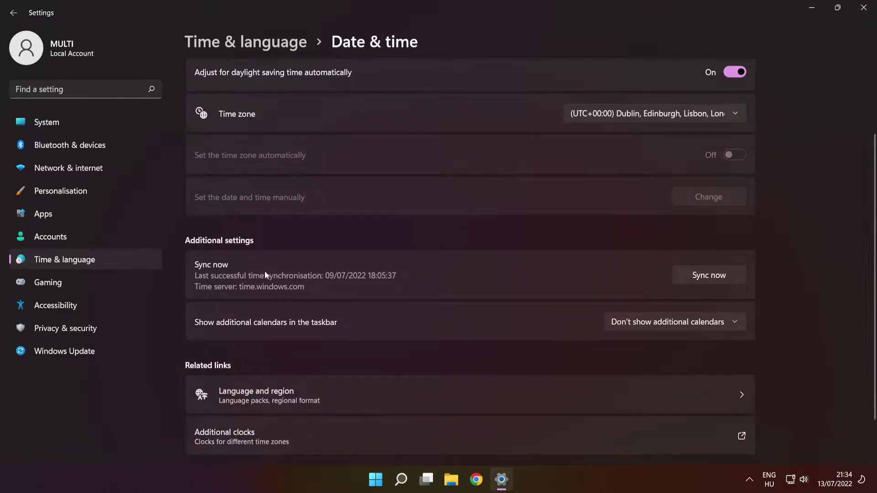
left_click(715, 278)
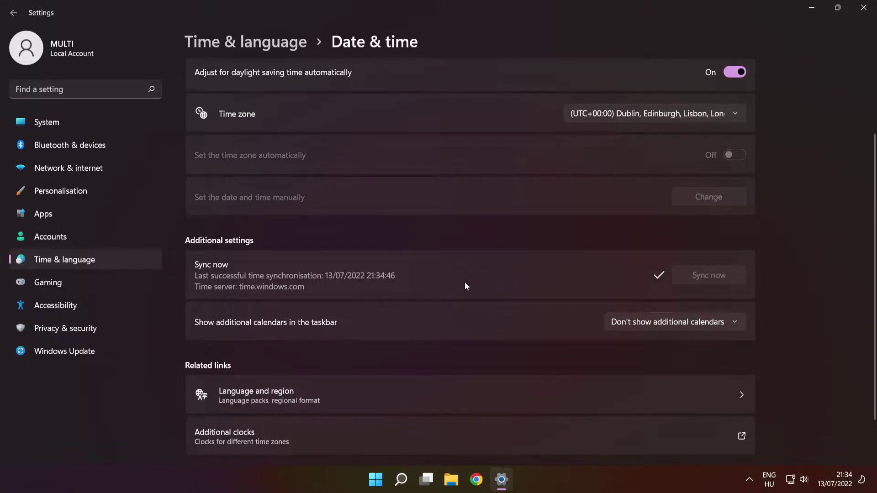
View the Language & region page, then close Settings
scroll(465, 282, "down", 2)
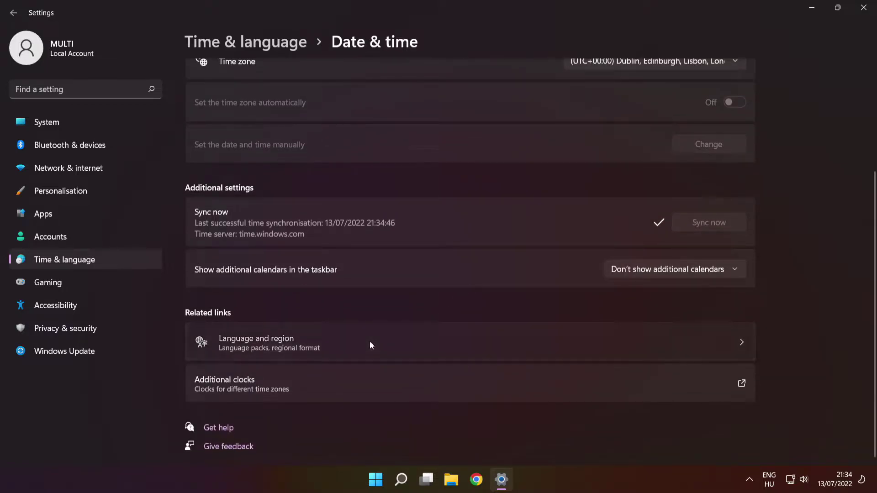
left_click(370, 344)
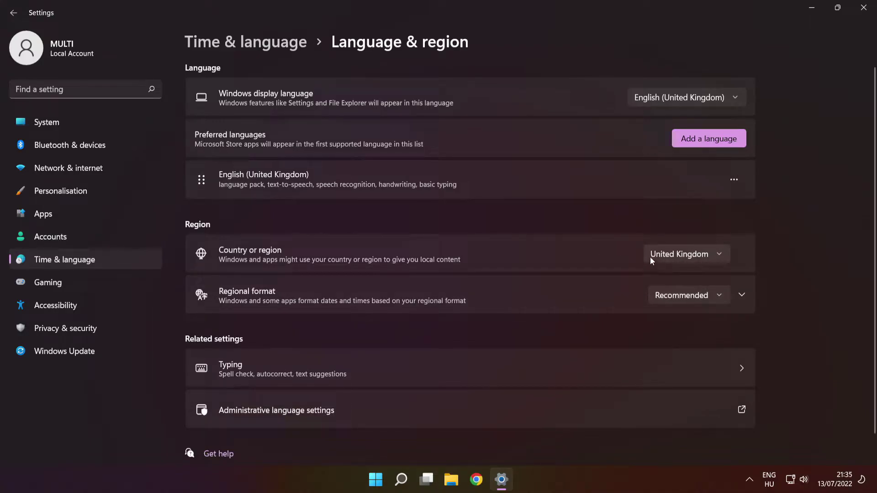
left_click(865, 12)
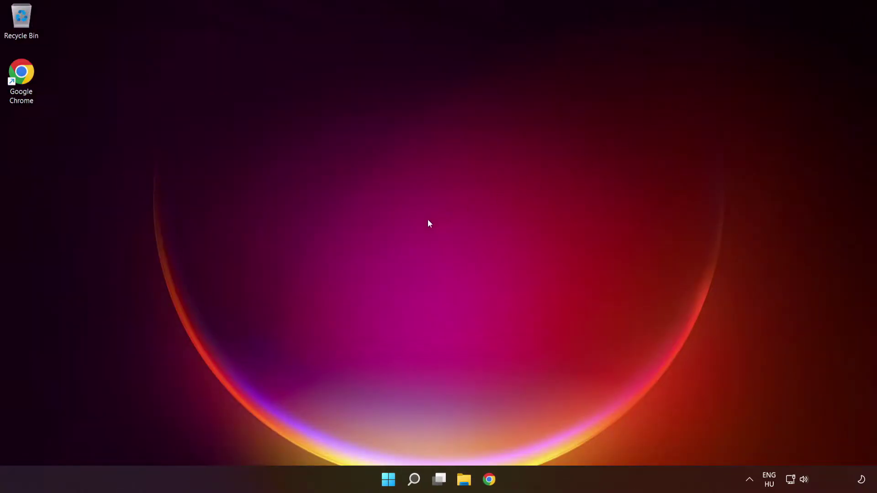
Search 'updates' and resume paused Windows updates on the Check for updates page
left_click(414, 480)
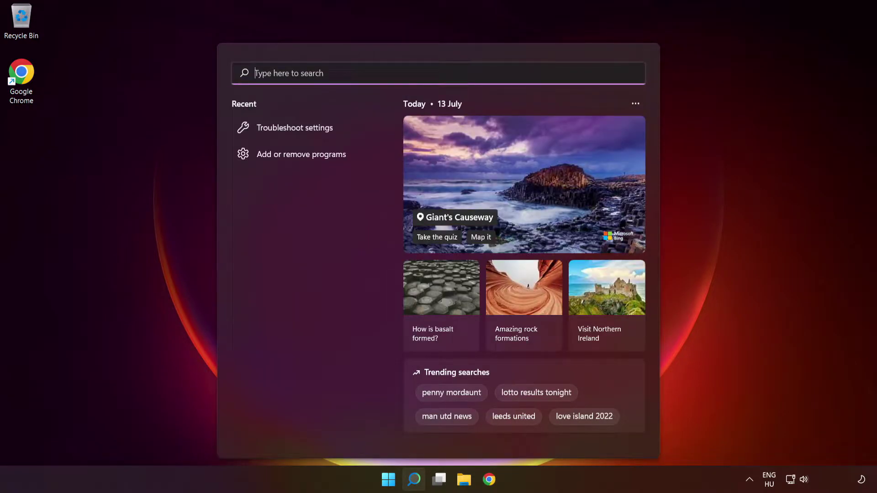
type("updates")
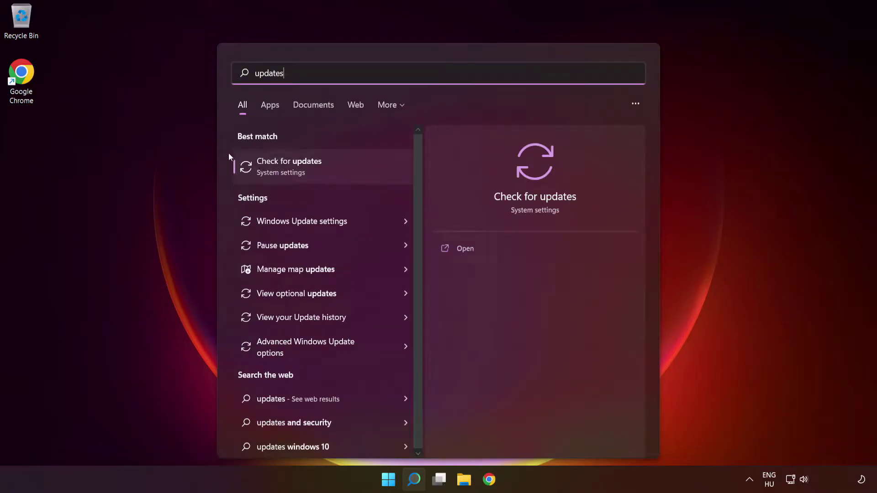
left_click(327, 177)
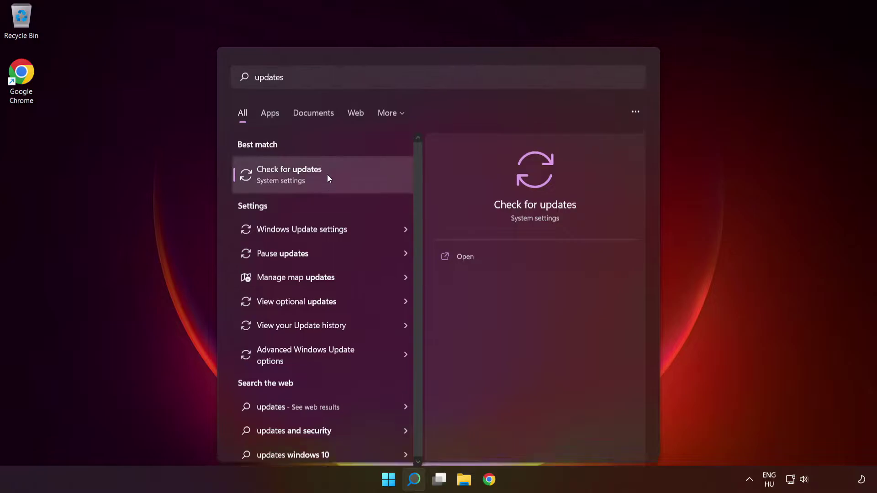
left_click(724, 95)
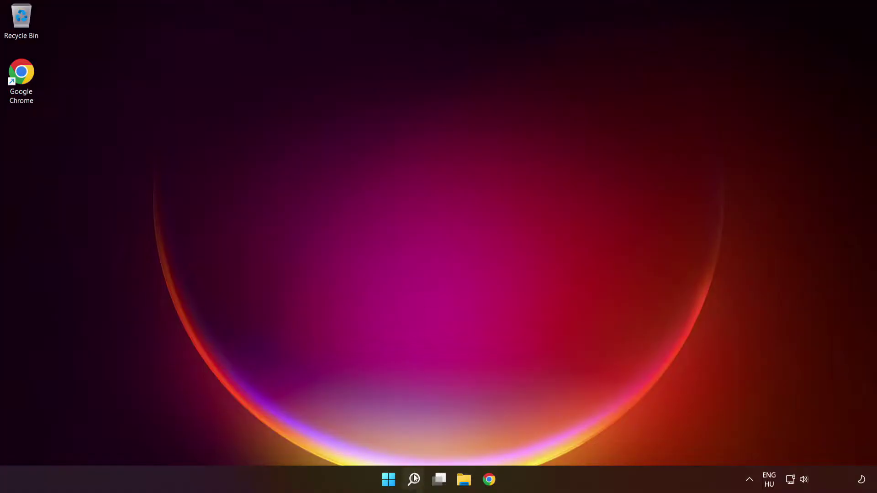
Run the Windows Store Apps troubleshooter from Other troubleshooters, then close Settings
left_click(414, 480)
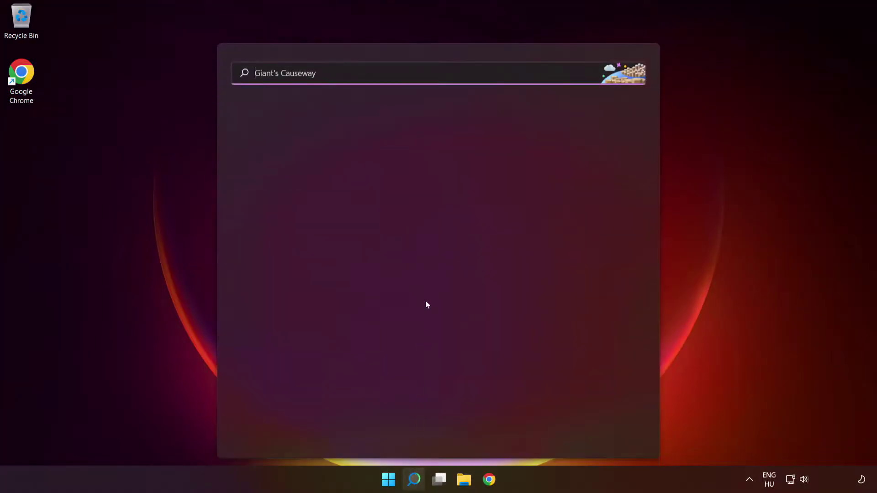
type("tr")
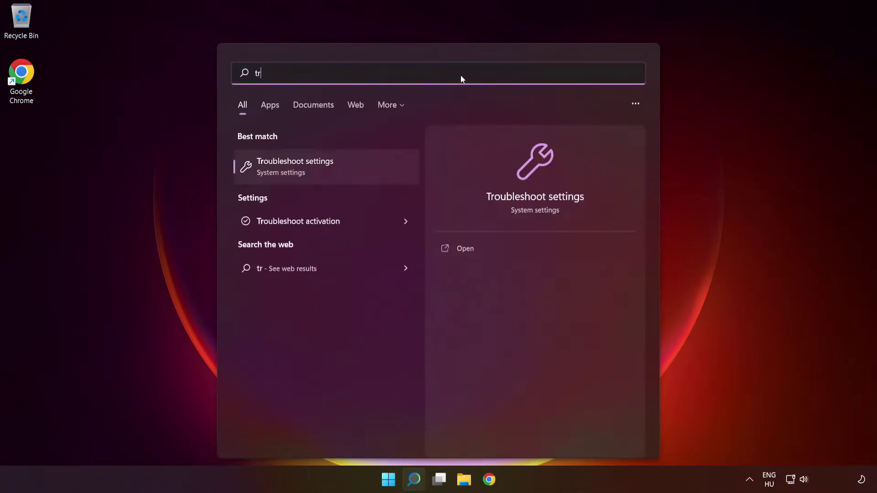
type("oublesho")
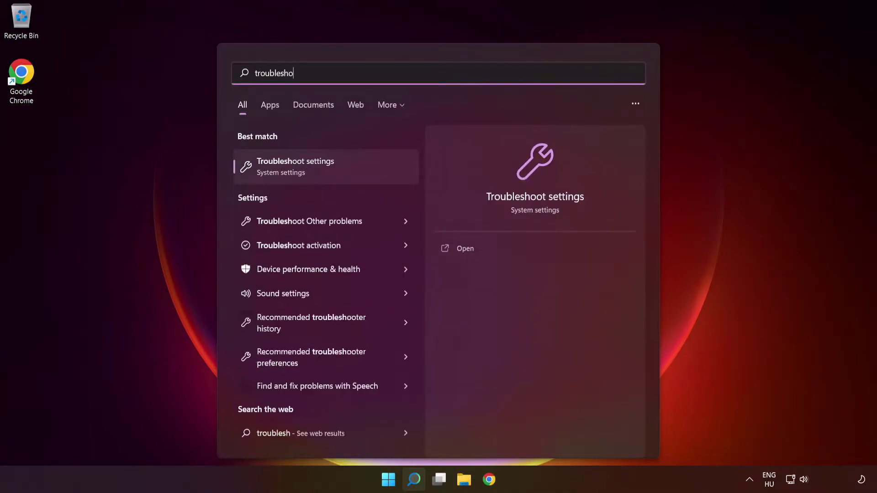
type("ot settings")
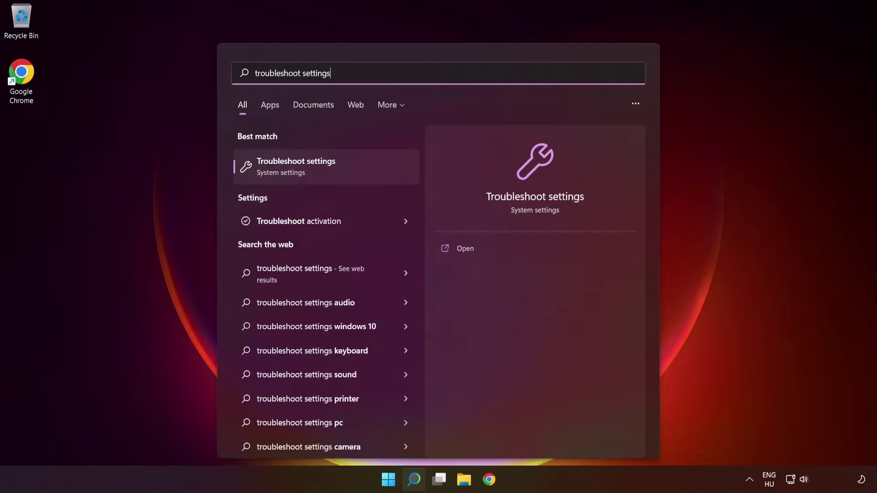
left_click(314, 175)
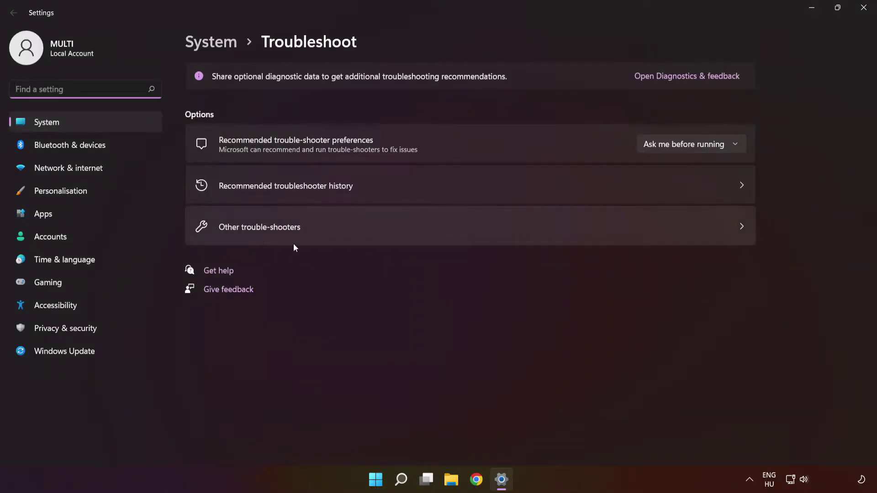
left_click(440, 233)
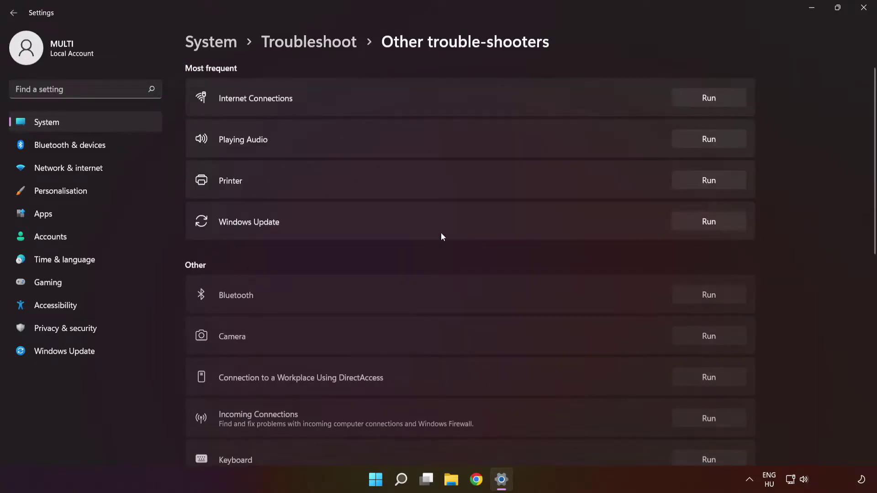
left_click_drag(873, 118, 867, 333)
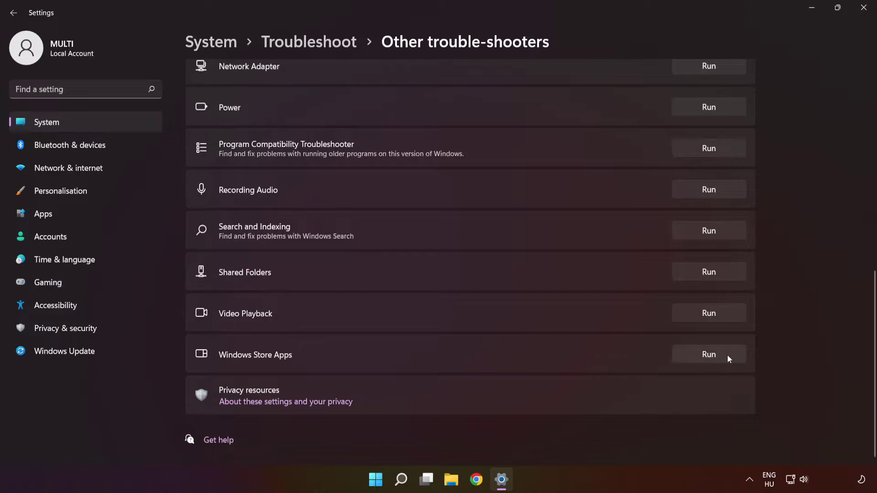
left_click(703, 355)
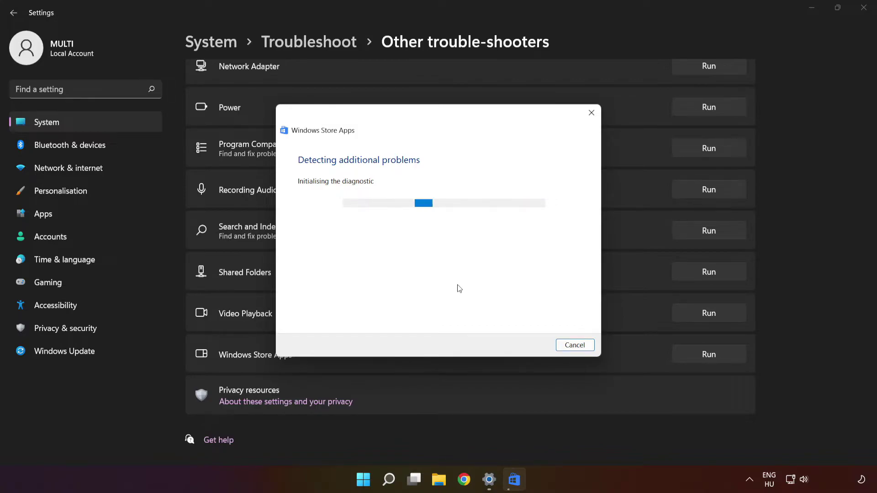
left_click(864, 8)
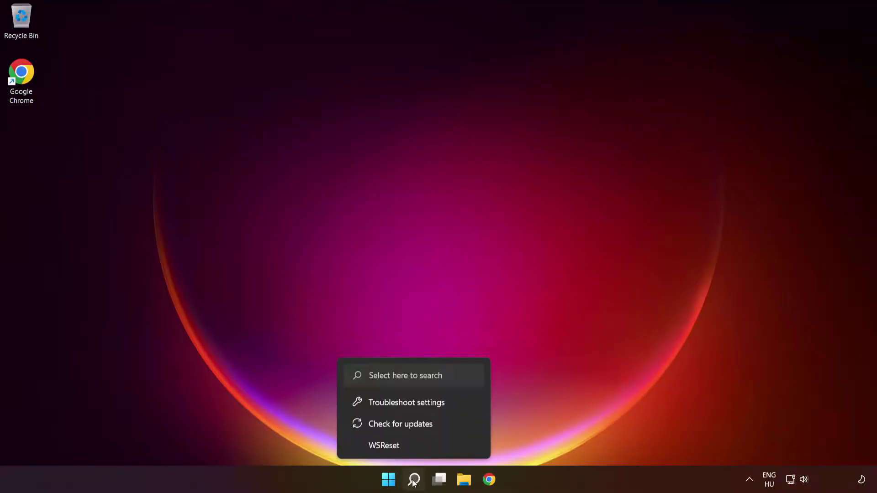
Find 'microsoft store' in Add or remove programs and open its Advanced options
left_click(414, 479)
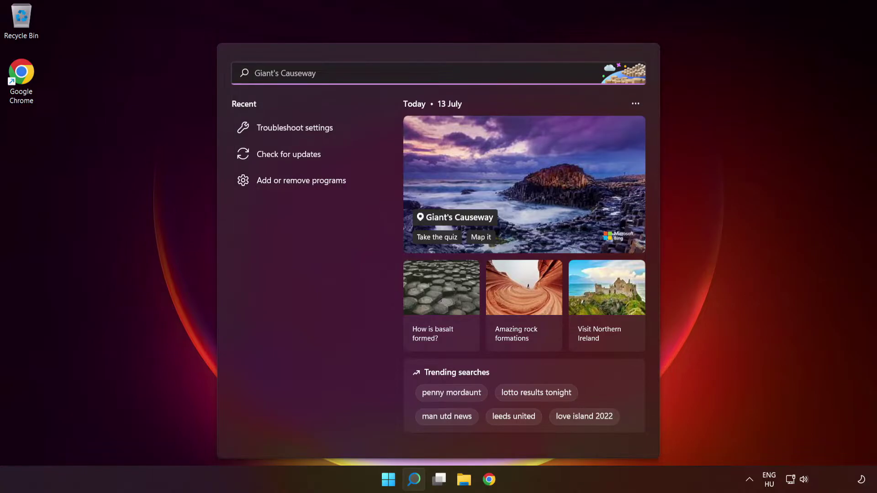
type("prog")
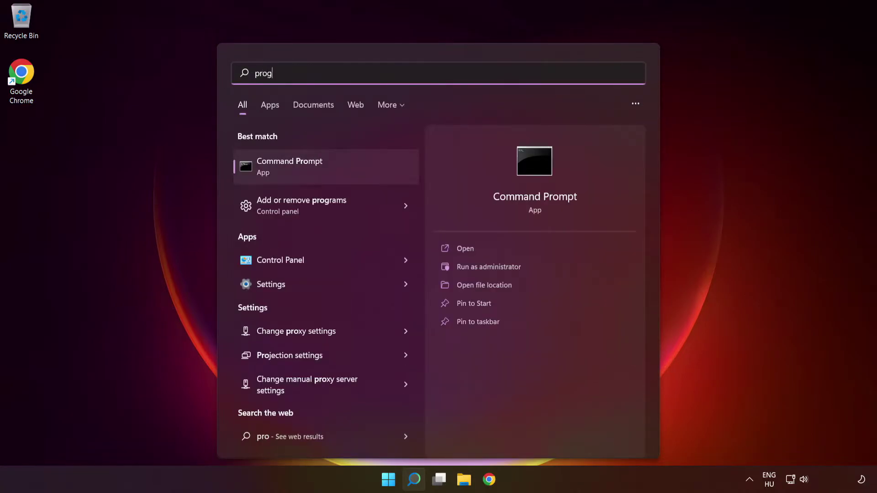
type("rams")
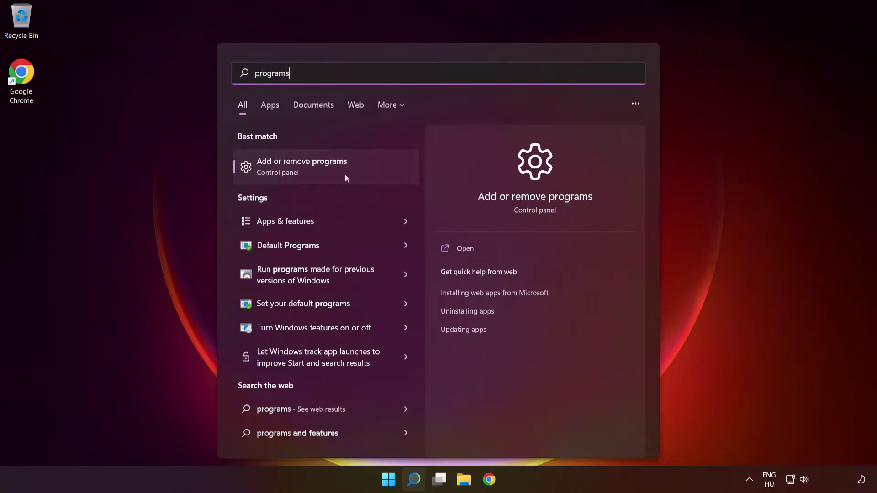
left_click(336, 175)
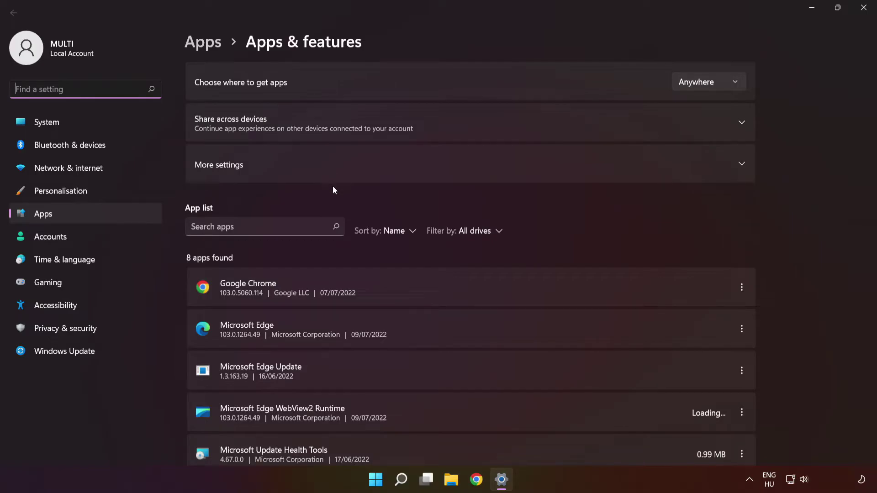
left_click(258, 226)
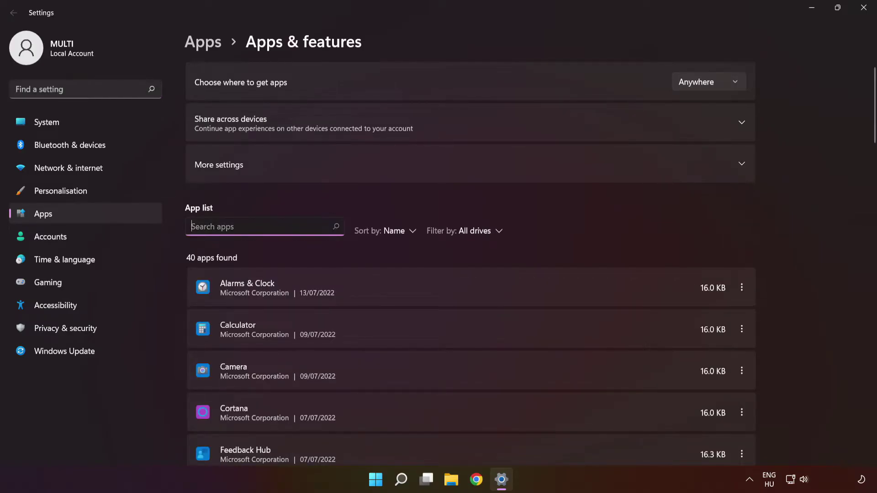
type("mic")
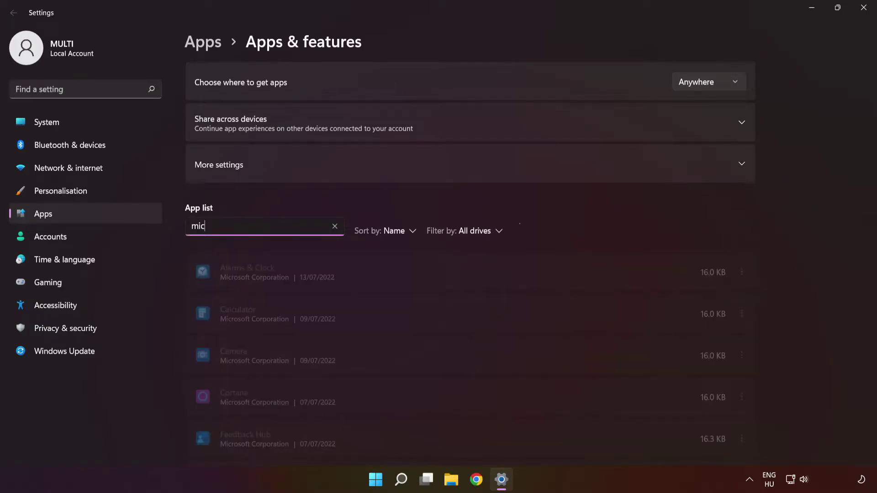
type("rosoft ")
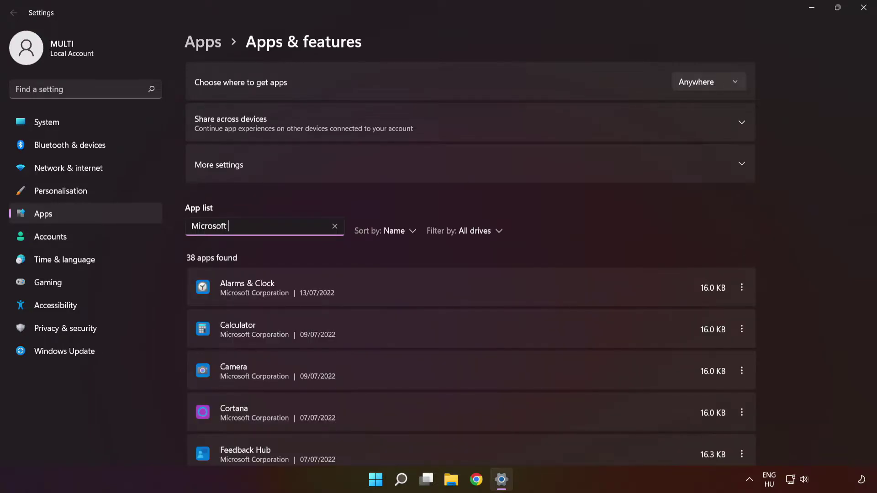
type("store")
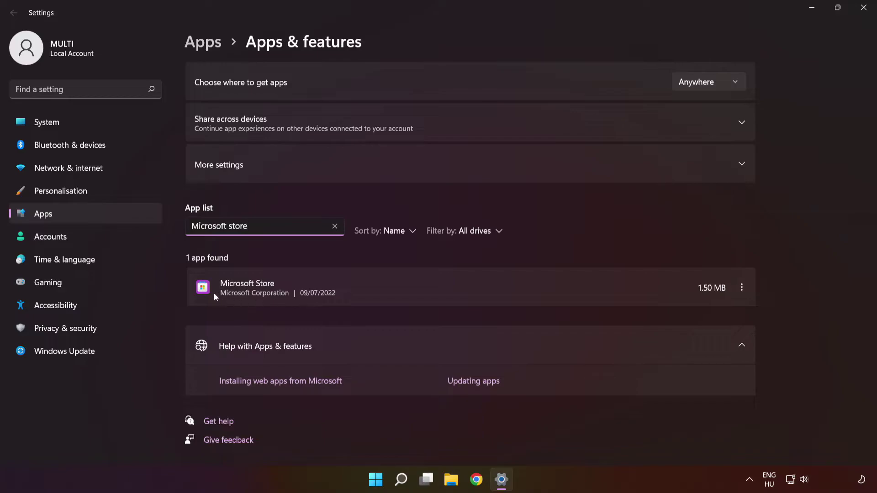
left_click(742, 288)
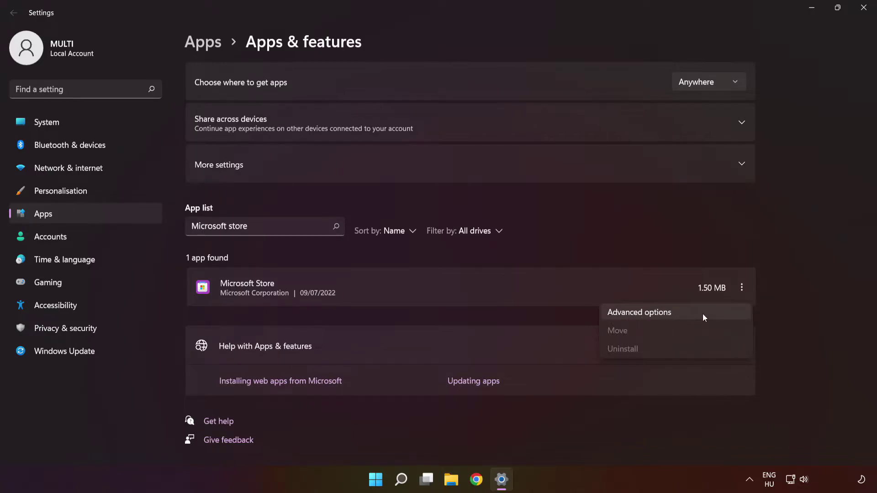
left_click(702, 317)
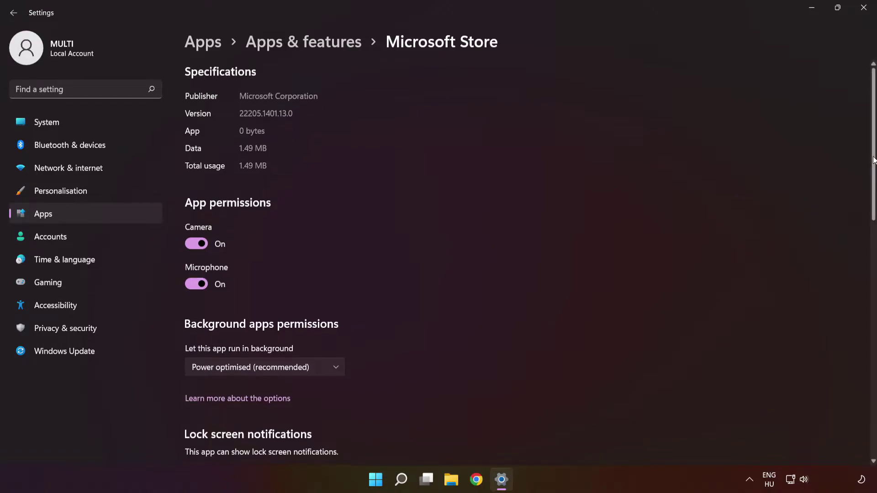
Repair the Microsoft Store app, confirm a Reset, and return to Apps & features
left_click_drag(873, 158, 875, 332)
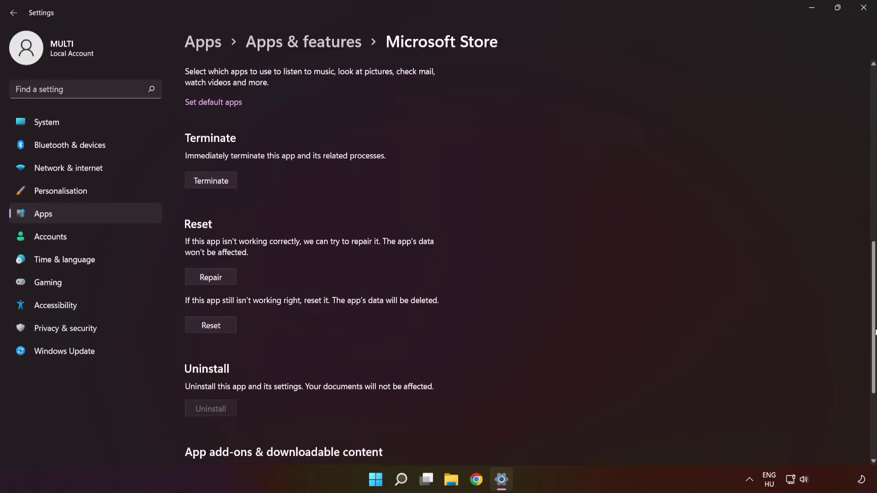
left_click(217, 277)
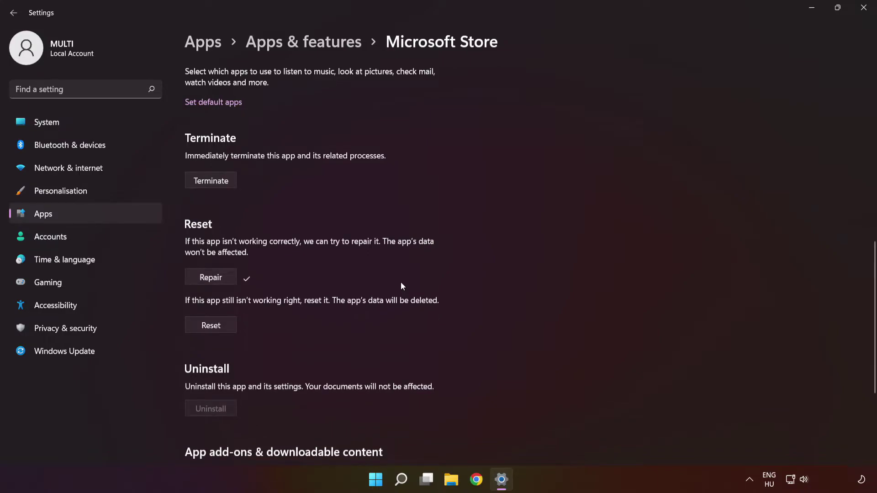
left_click(214, 327)
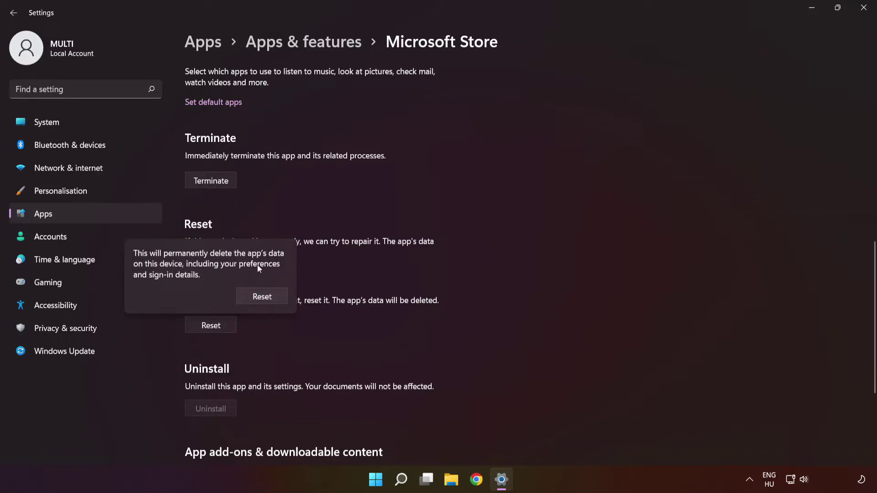
left_click(261, 301)
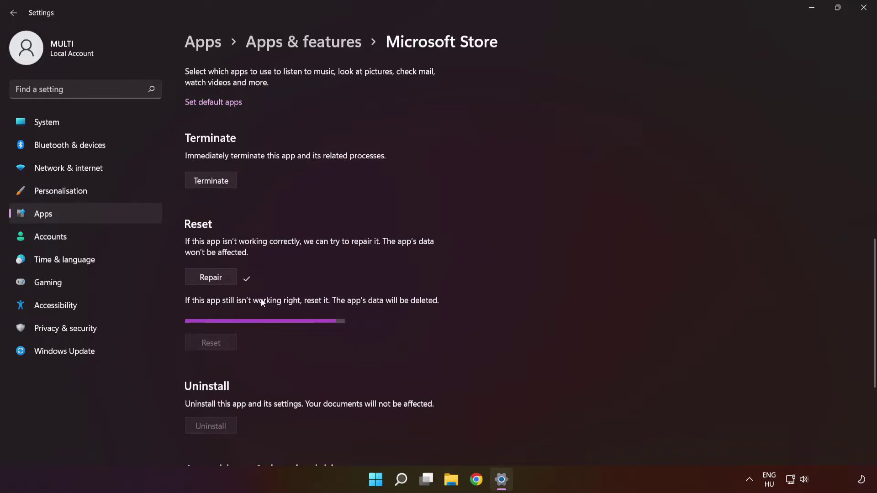
left_click(303, 42)
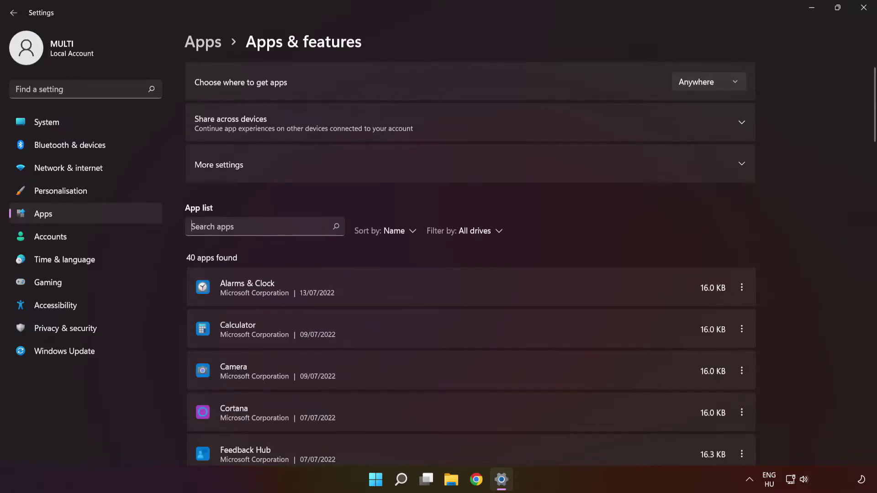
Filter the apps list for 'xbox' and open the Xbox app's Advanced options
left_click(237, 225)
type("xbox")
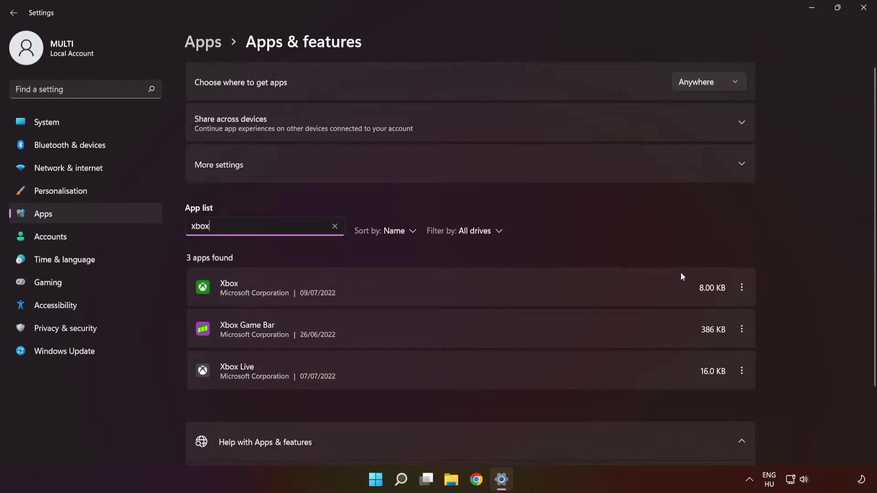
left_click(743, 287)
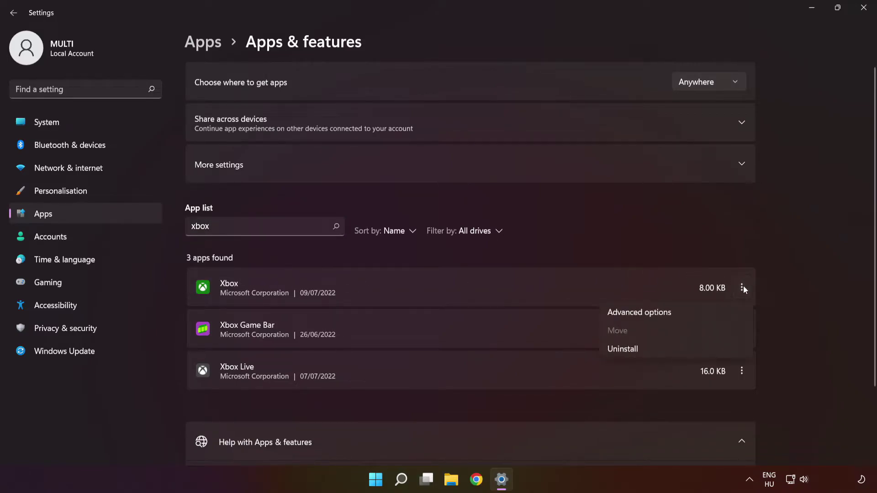
left_click(708, 313)
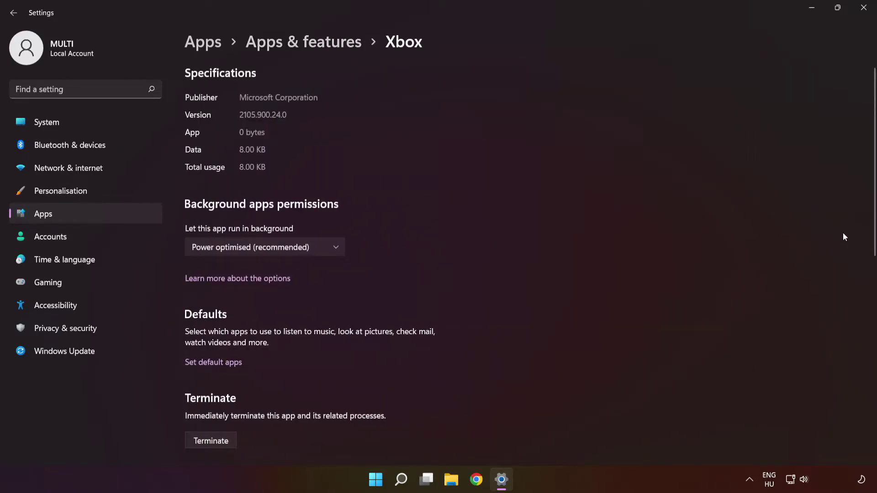
Repair the Xbox app, confirm a Reset, then close Settings
left_click_drag(873, 214, 855, 346)
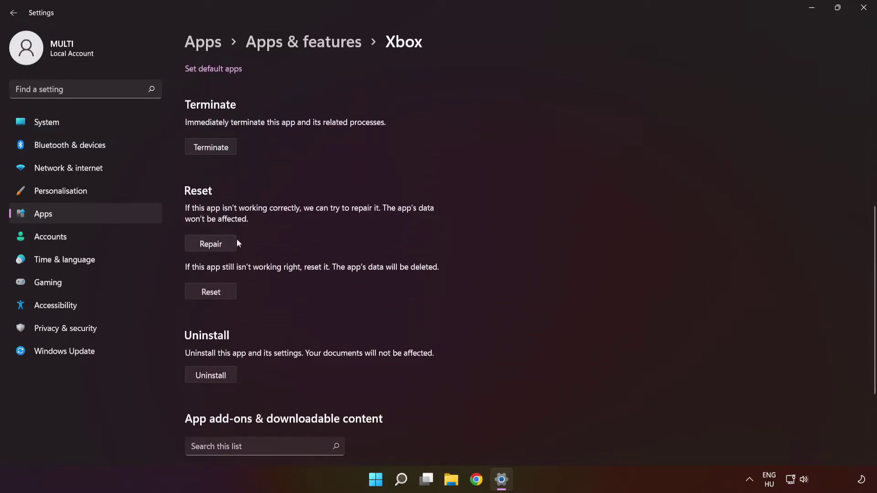
left_click(209, 246)
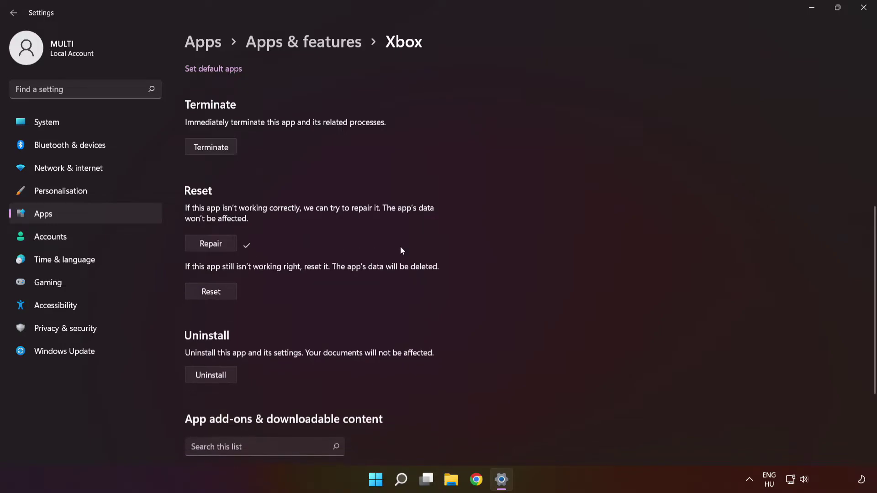
left_click(216, 295)
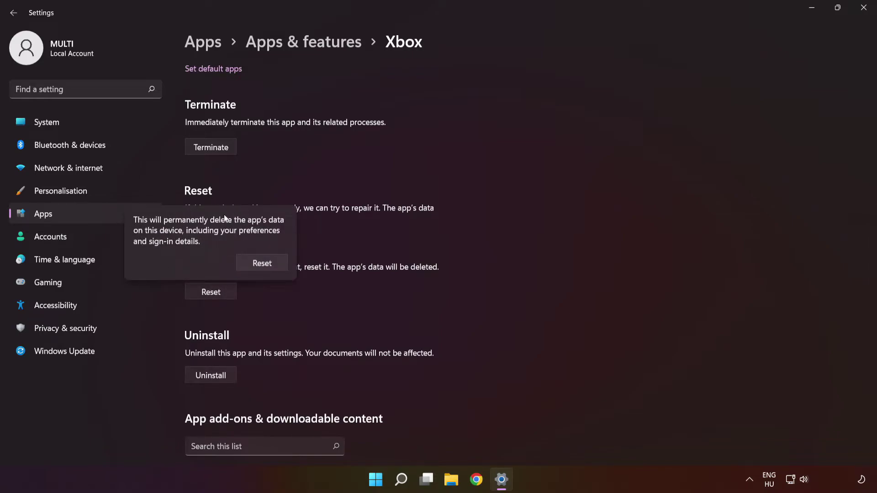
left_click(267, 269)
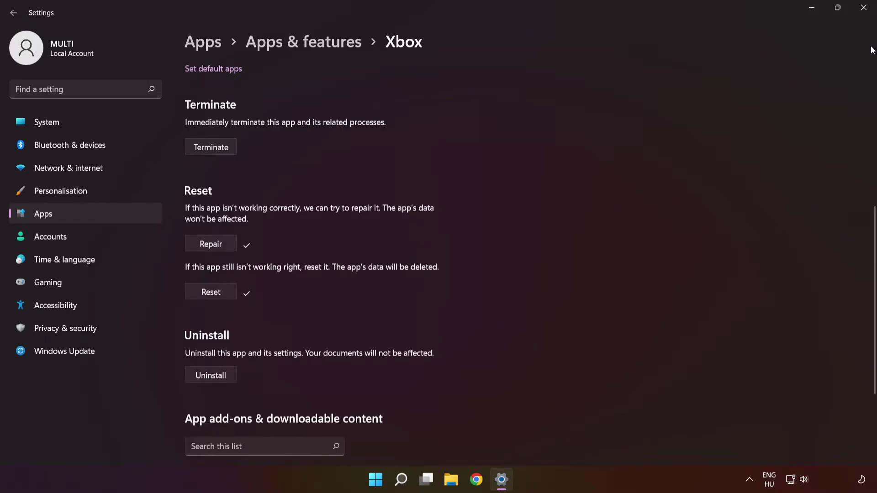
left_click(863, 11)
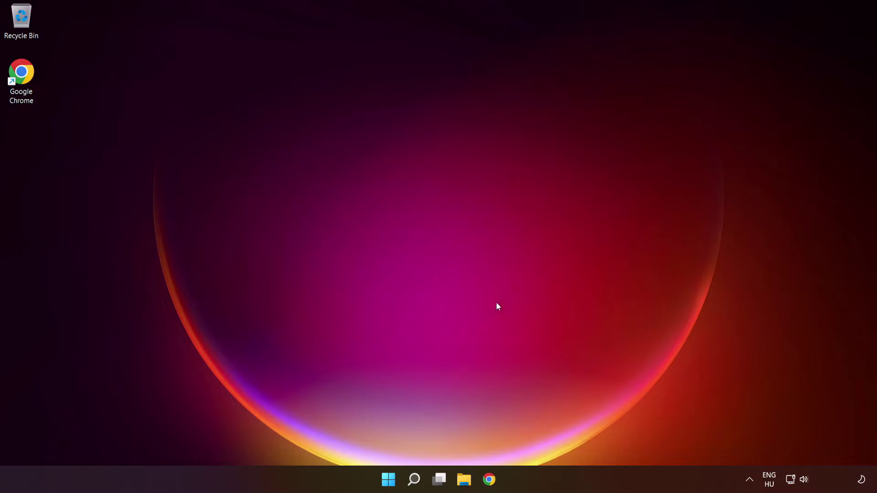
Run wsreset from Search to clear the Store cache and maximize the relaunched Microsoft Store
left_click(415, 481)
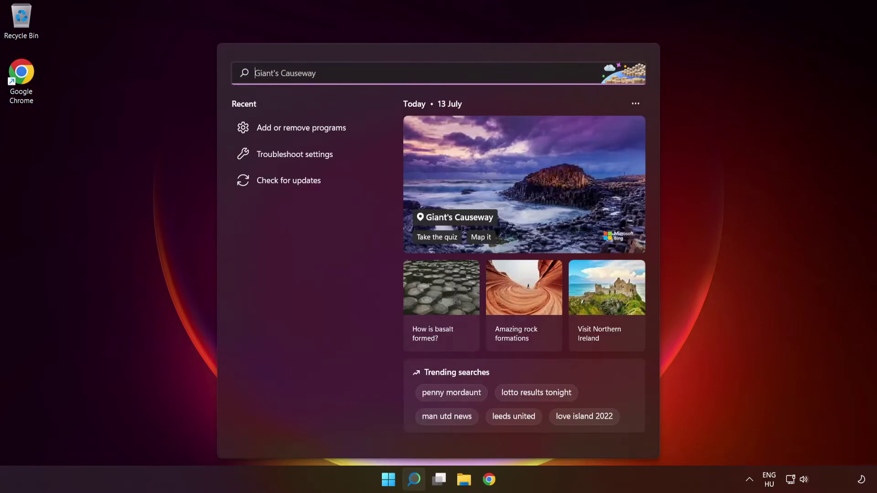
type("wsreset")
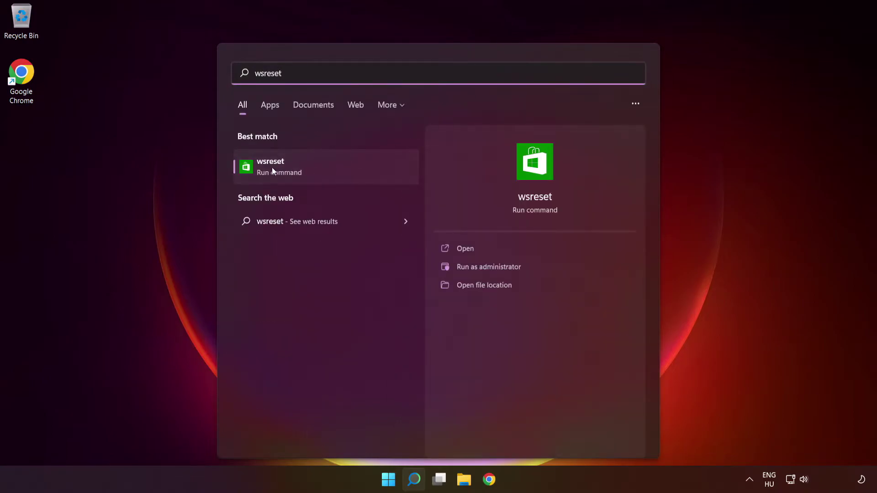
left_click(327, 174)
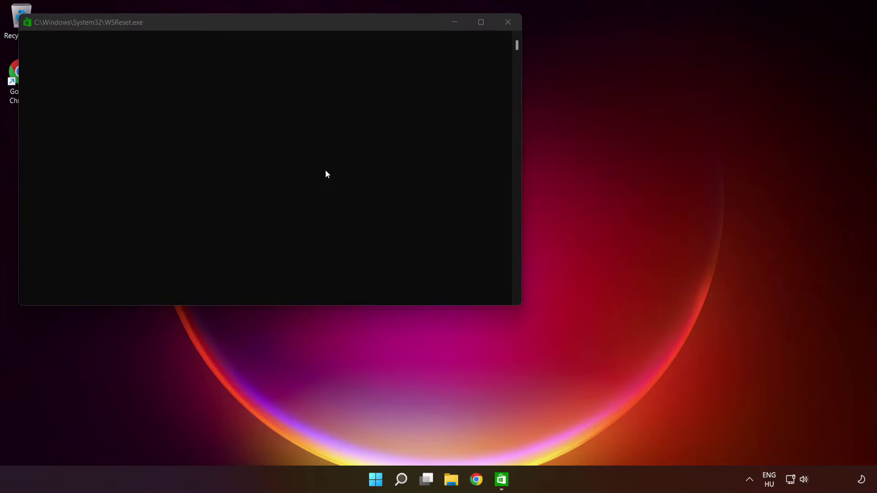
left_click(392, 24)
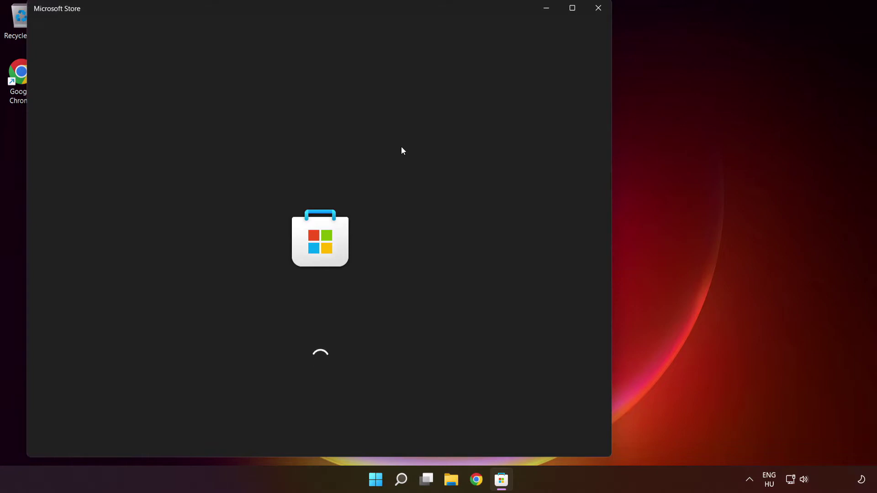
left_click(572, 8)
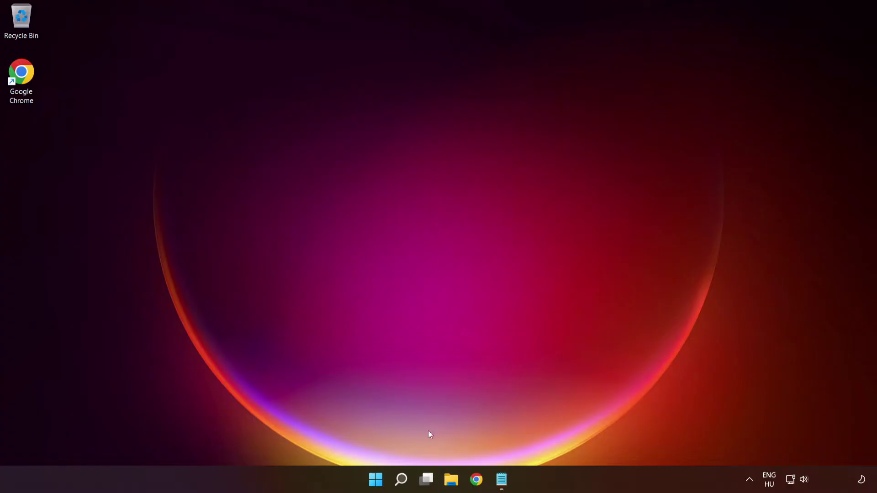
Search for 'services' and launch the Services console
left_click(402, 482)
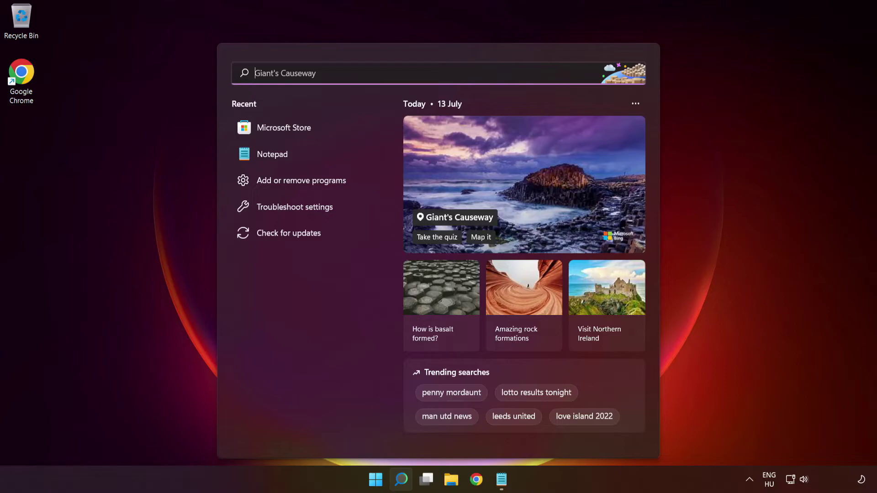
type("services")
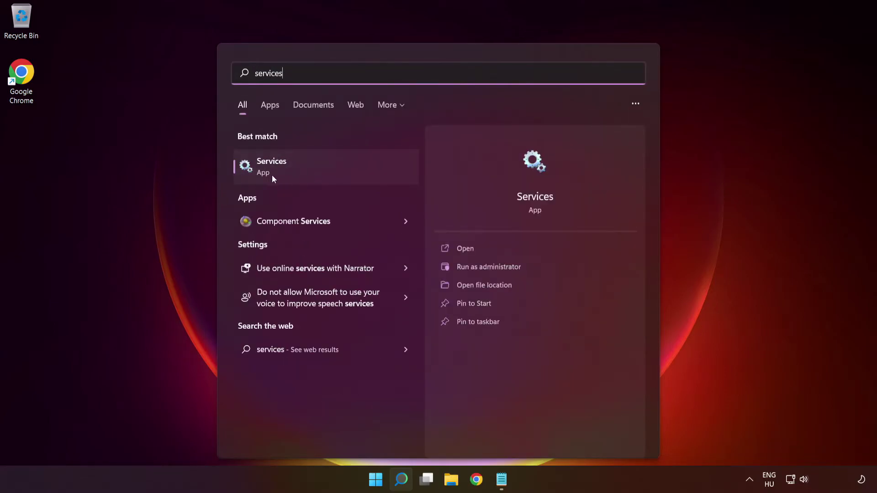
left_click(337, 168)
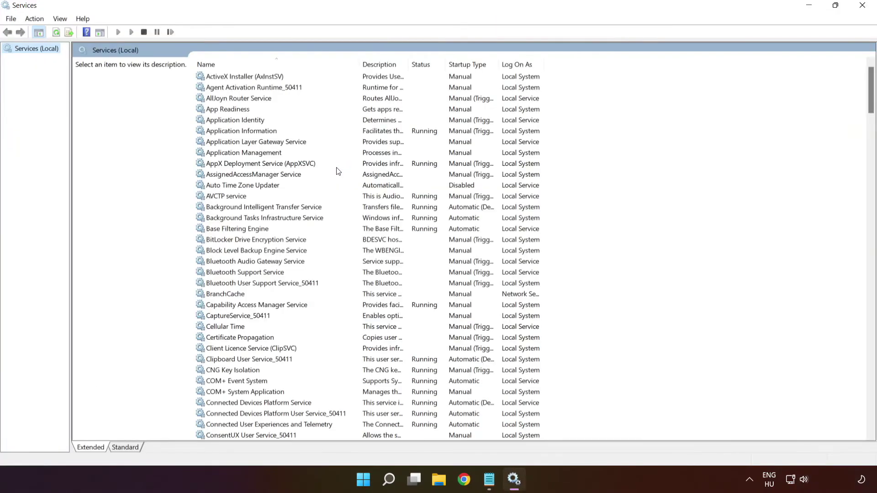
Set the IP Helper service's startup type to Automatic and apply it
key("i")
left_click(253, 101)
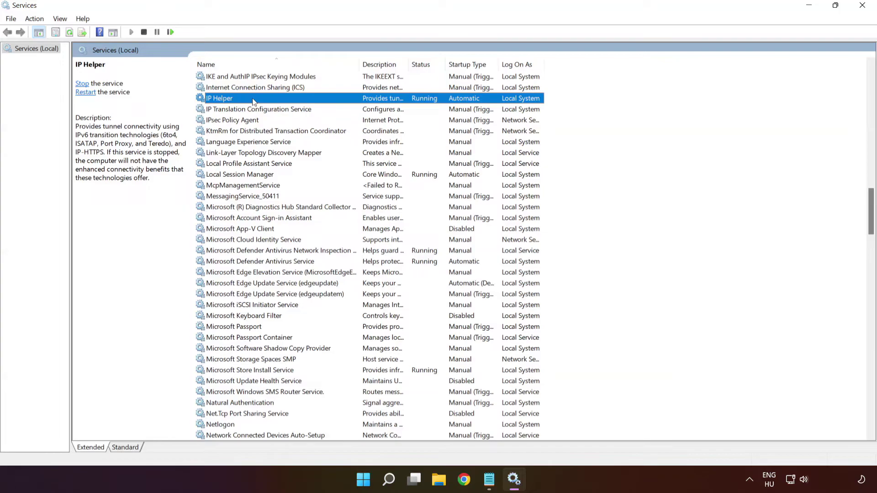
right_click(254, 100)
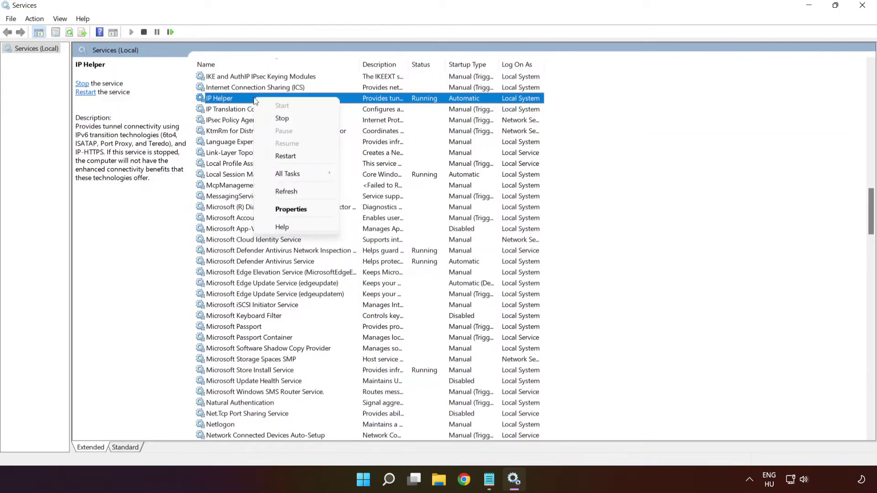
left_click(311, 210)
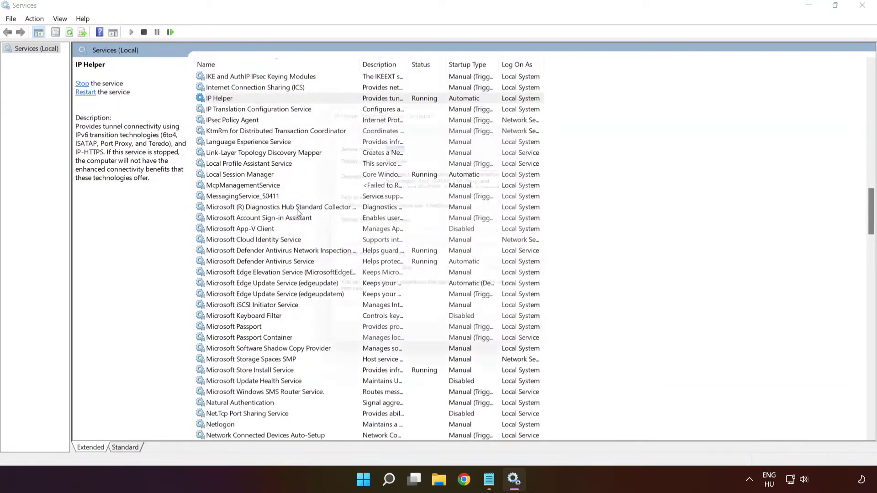
left_click(423, 231)
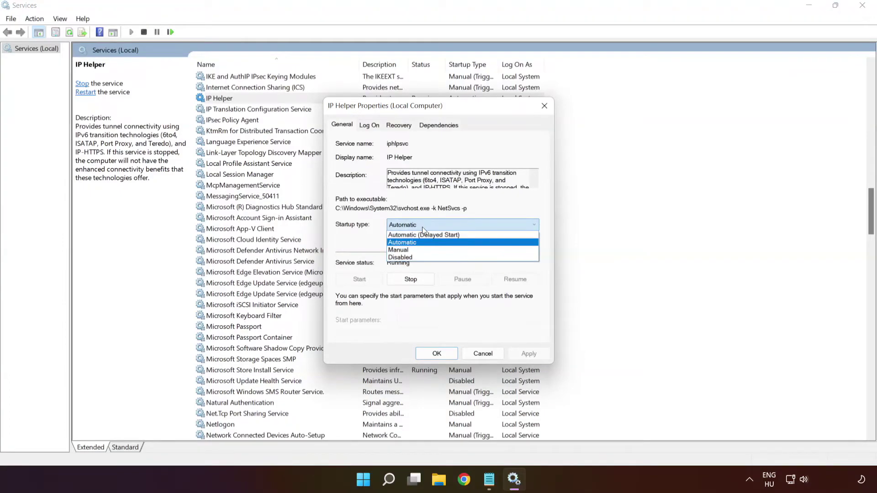
left_click(408, 243)
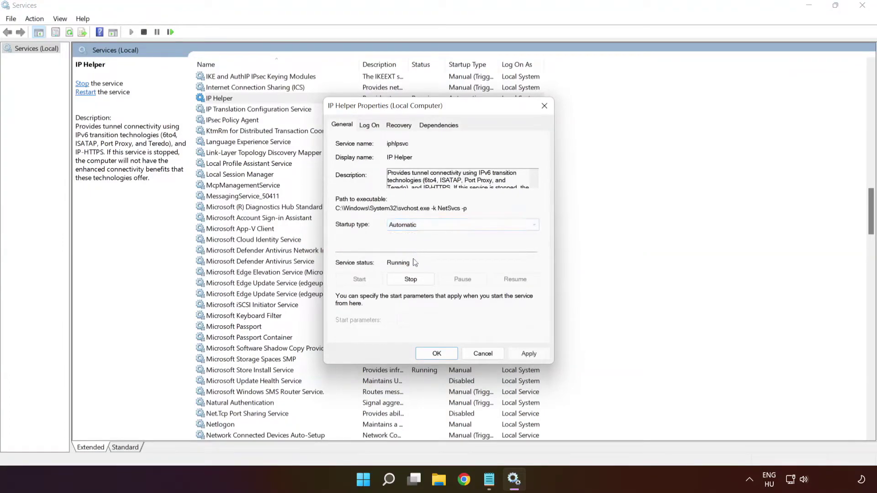
left_click(529, 354)
left_click(439, 355)
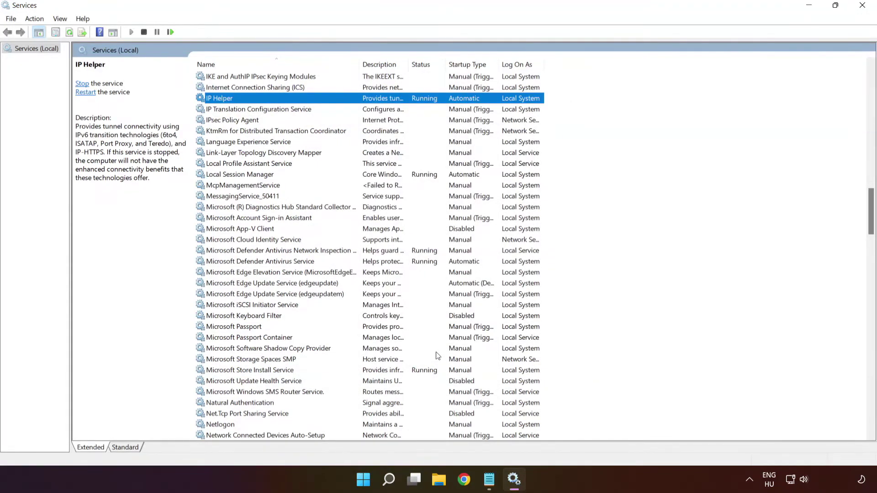
key("x")
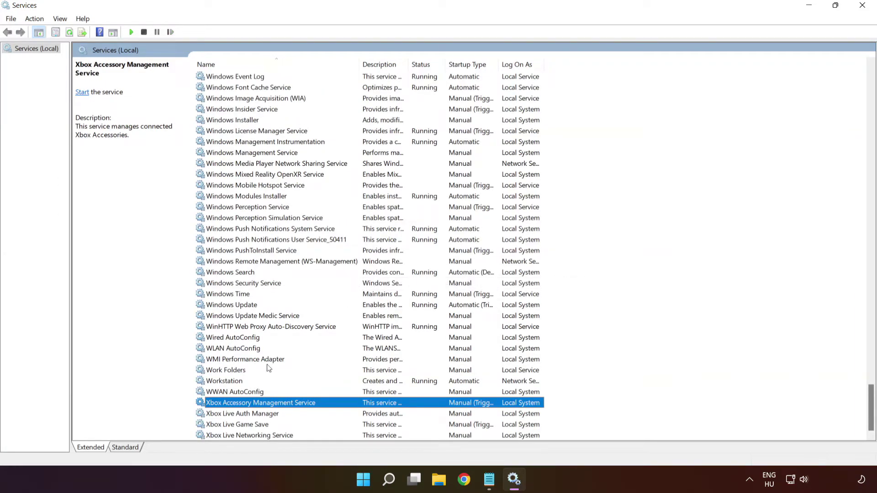
Set Xbox Accessory Management Service to Automatic startup, apply, and start it
right_click(258, 405)
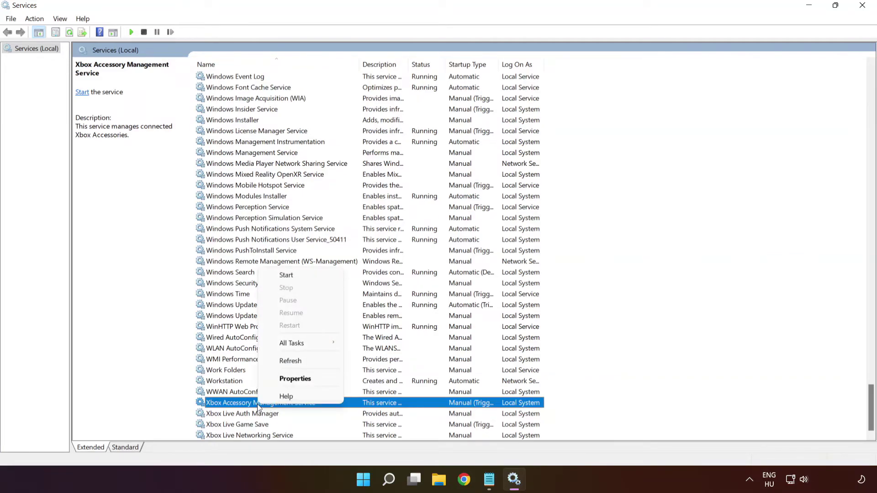
left_click(281, 379)
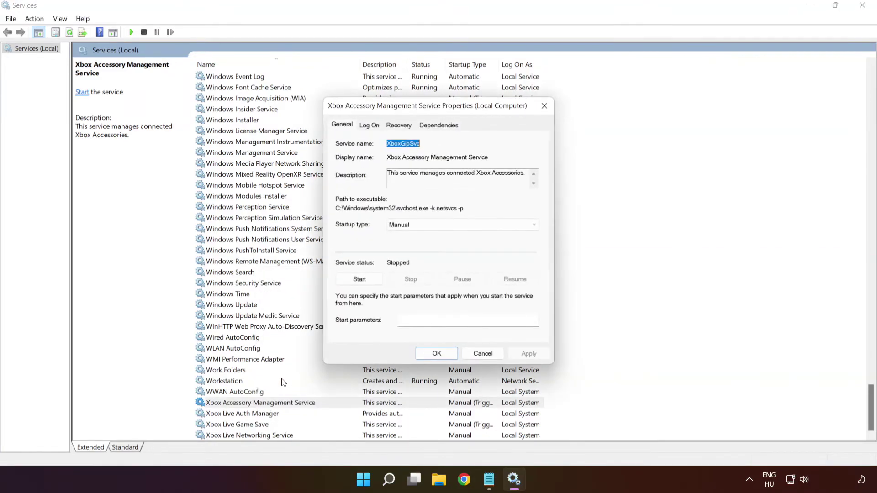
left_click(406, 227)
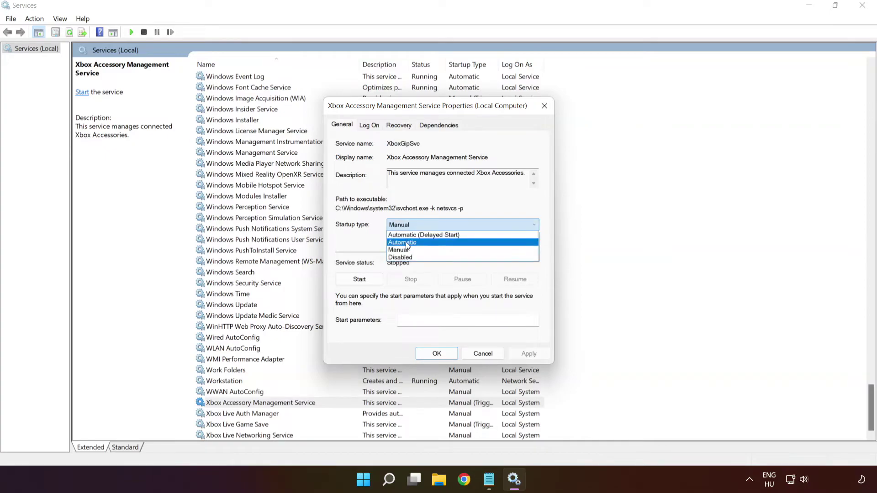
left_click(406, 242)
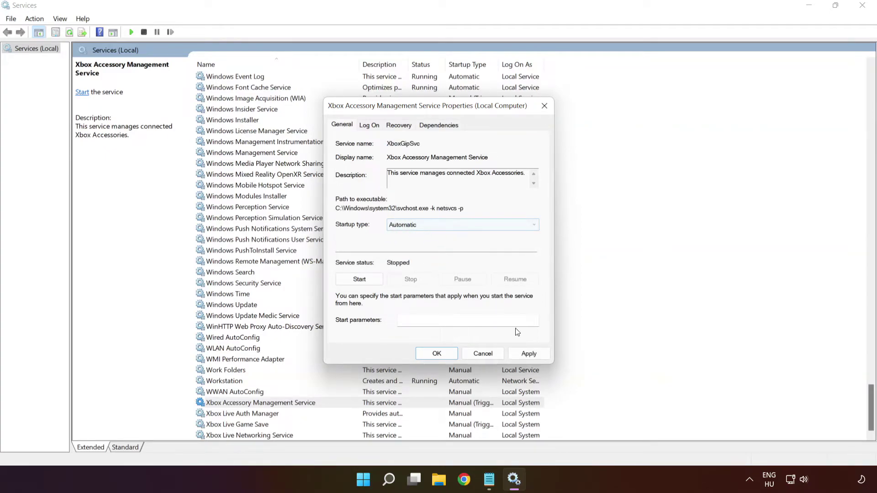
left_click(529, 354)
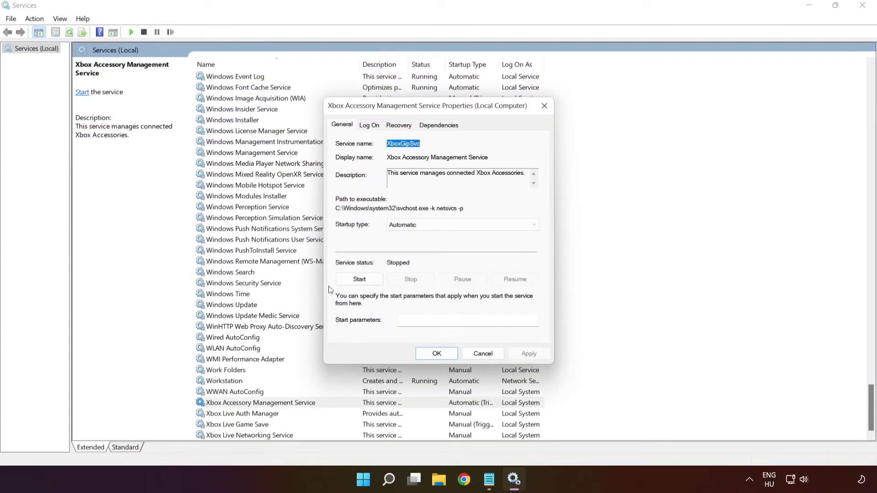
left_click(359, 281)
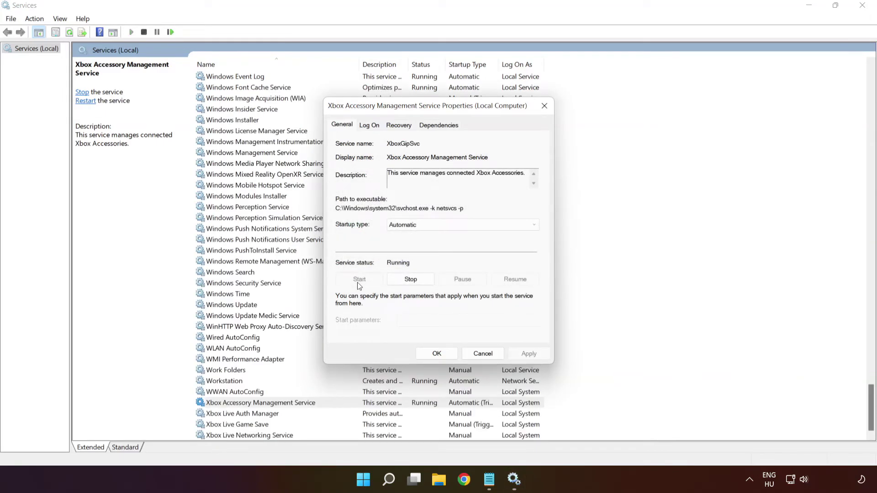
left_click(437, 354)
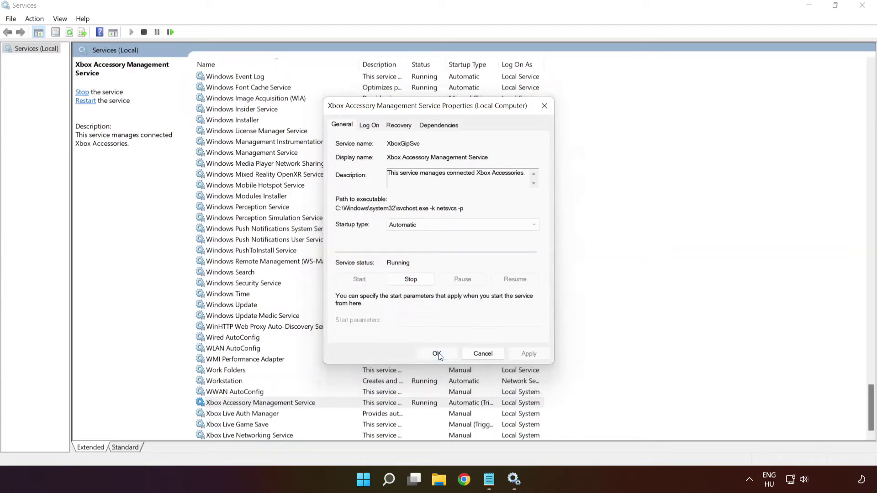
Set Xbox Live Auth Manager to Automatic startup, apply, and start it
right_click(310, 416)
left_click(338, 389)
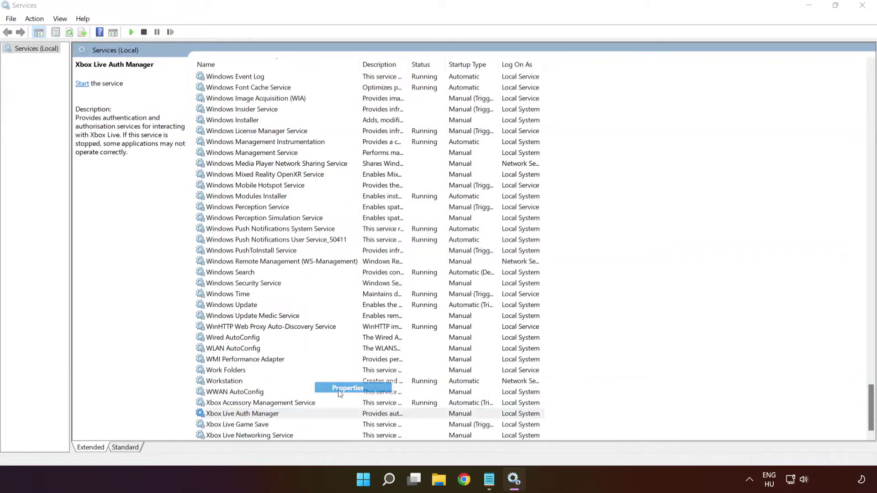
left_click(428, 223)
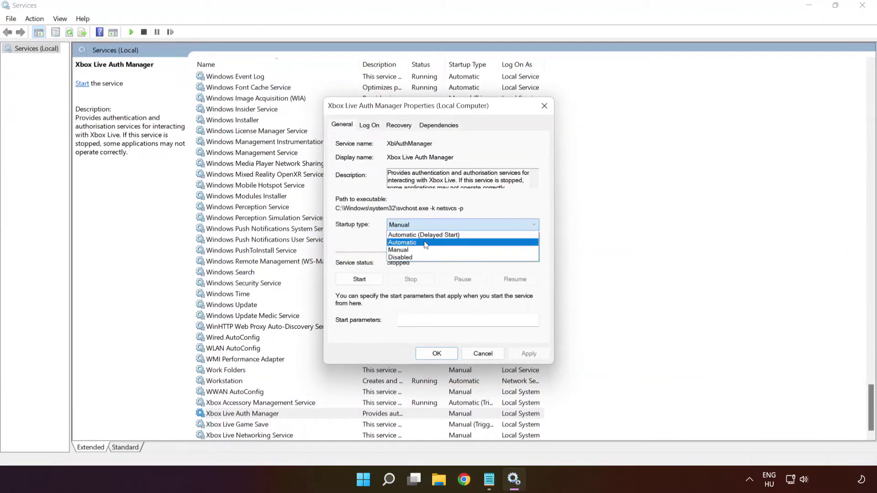
left_click(424, 242)
left_click(529, 353)
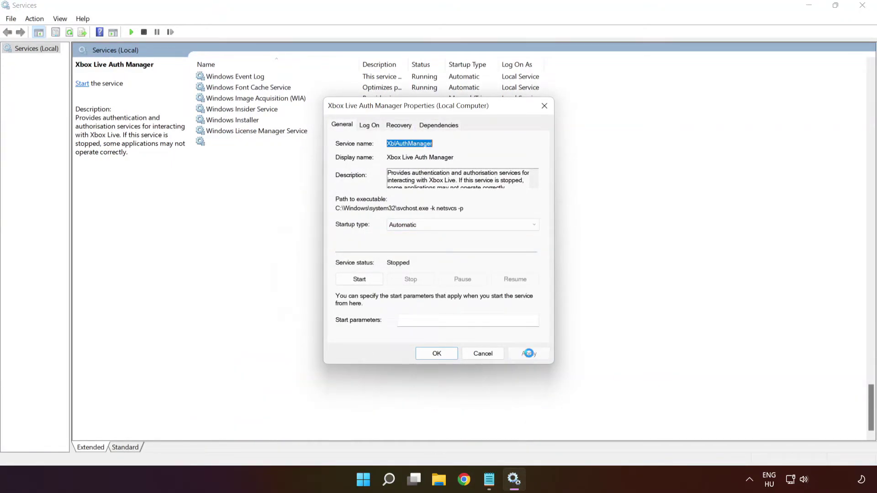
left_click(361, 283)
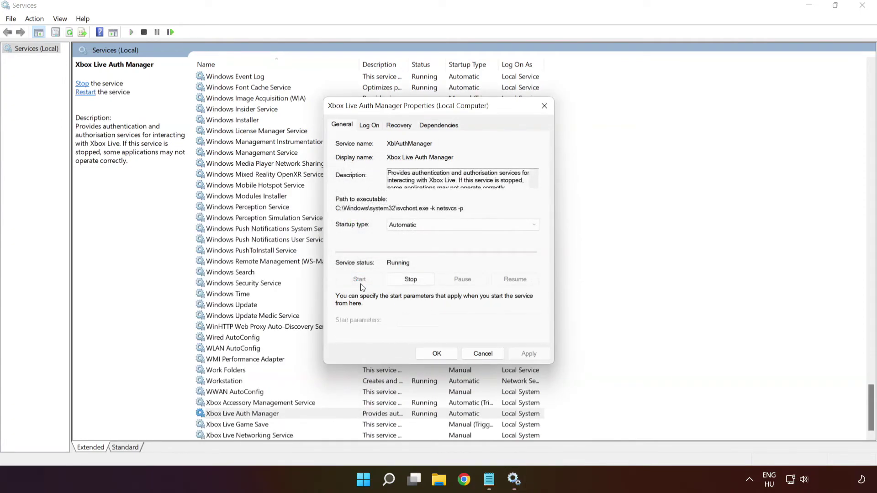
left_click(436, 354)
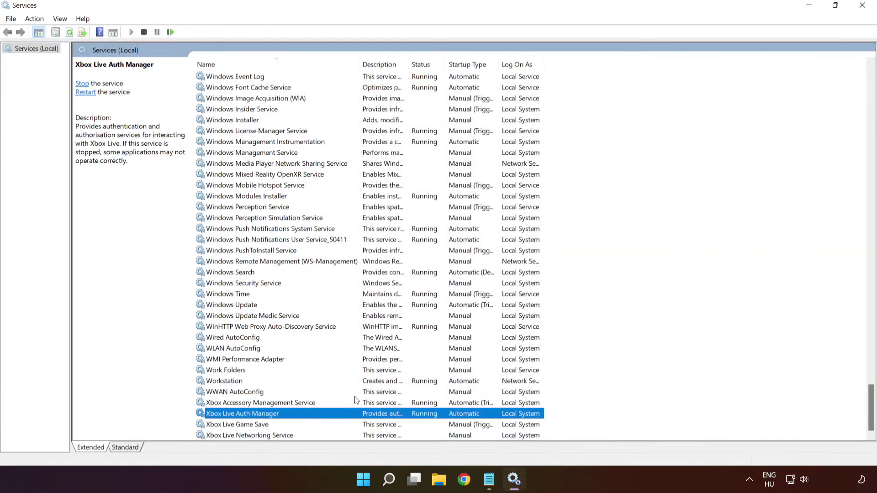
left_click(254, 429)
Set Xbox Live Game Save to Automatic startup, apply, and start it
right_click(297, 427)
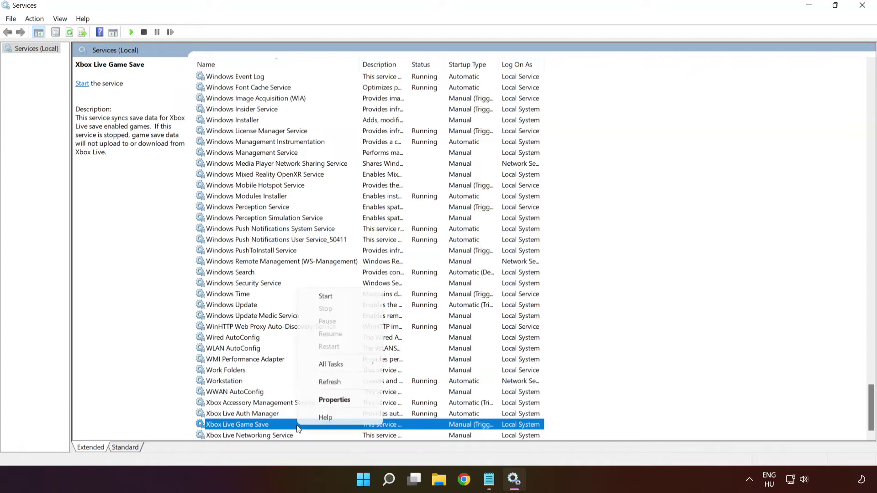
left_click(333, 400)
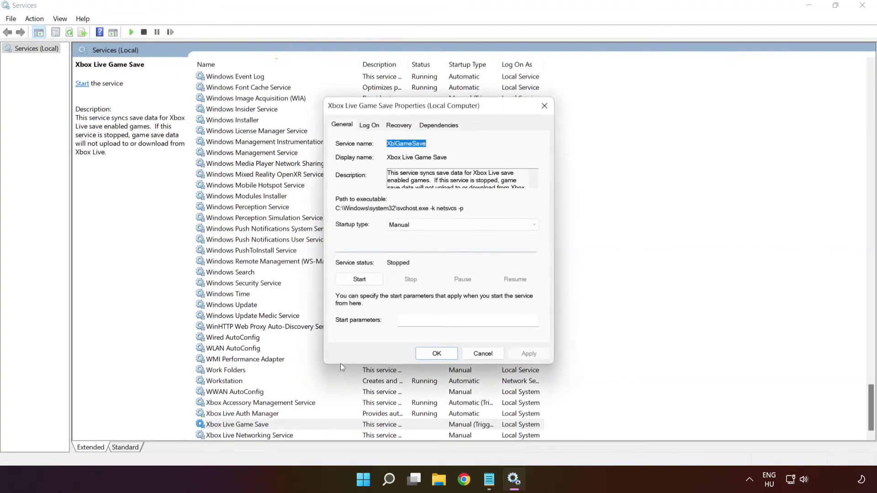
left_click(411, 224)
left_click(398, 238)
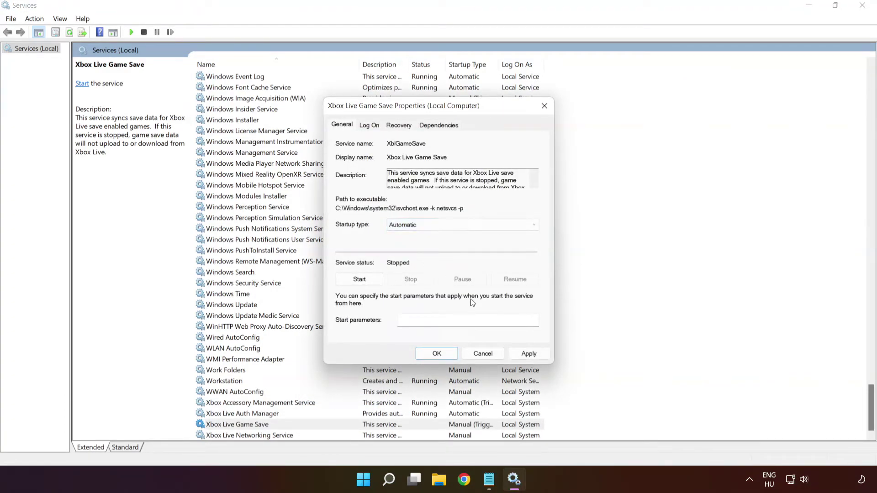
left_click(539, 355)
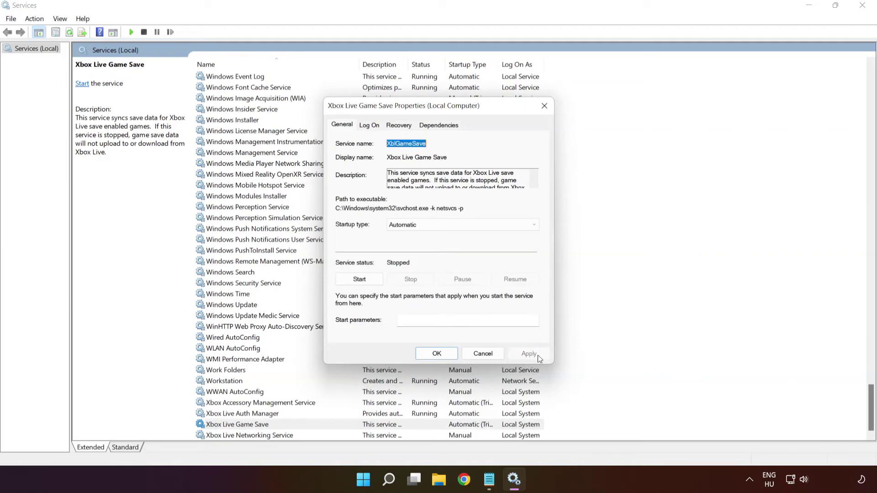
left_click(367, 280)
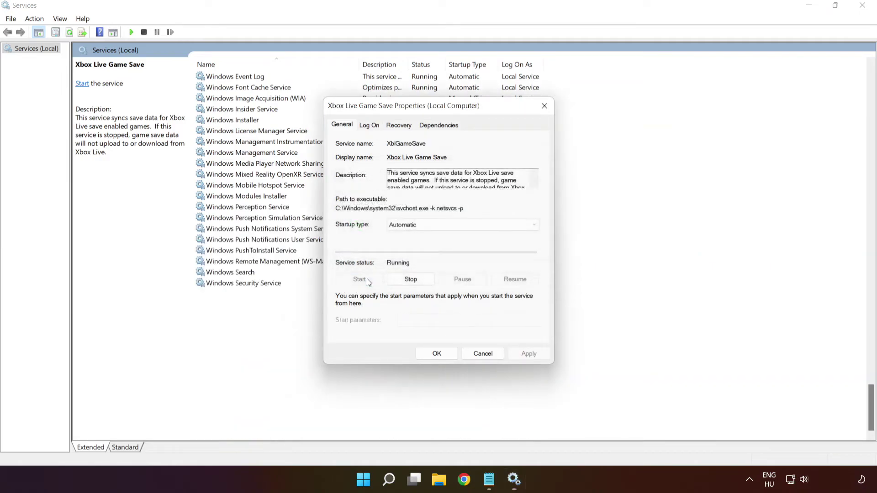
left_click(437, 354)
Set Xbox Live Networking Service to Automatic startup, apply, and start it
left_click(328, 437)
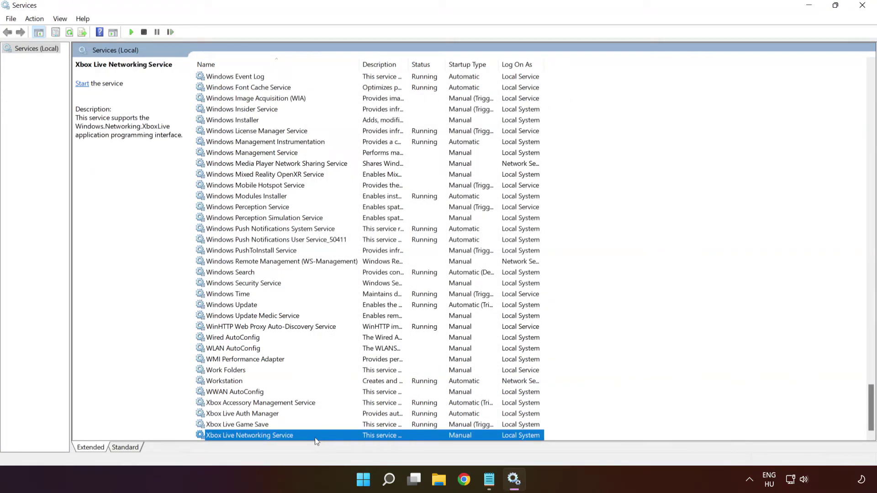
right_click(316, 441)
left_click(351, 412)
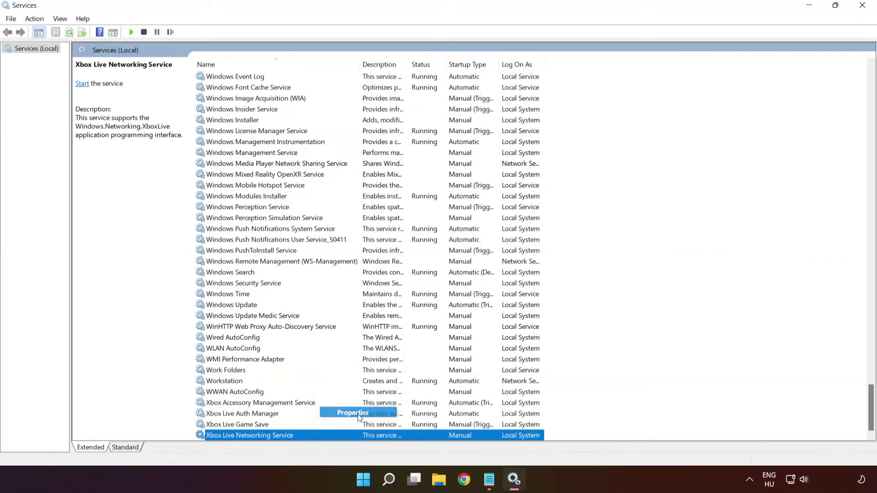
left_click(415, 223)
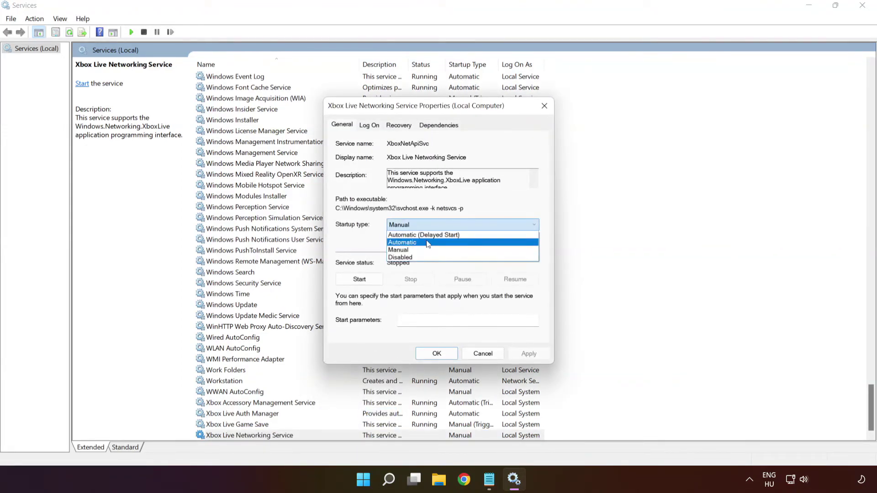
left_click(428, 243)
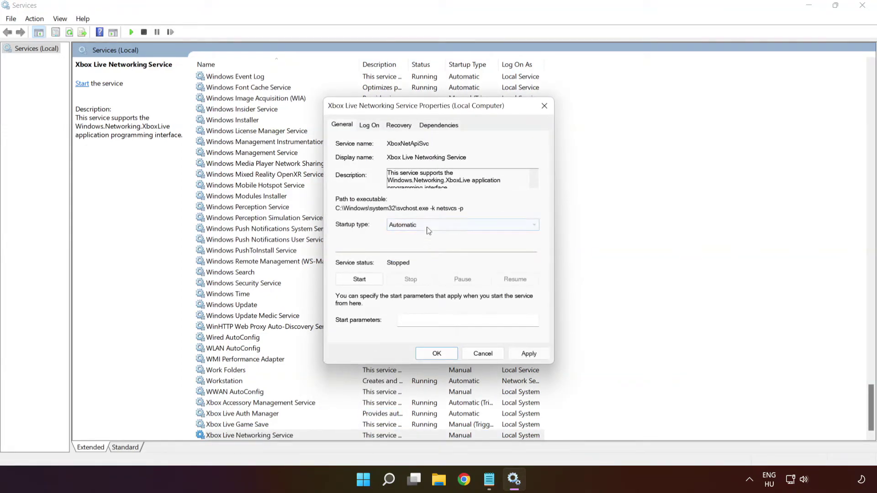
left_click(529, 353)
left_click(358, 280)
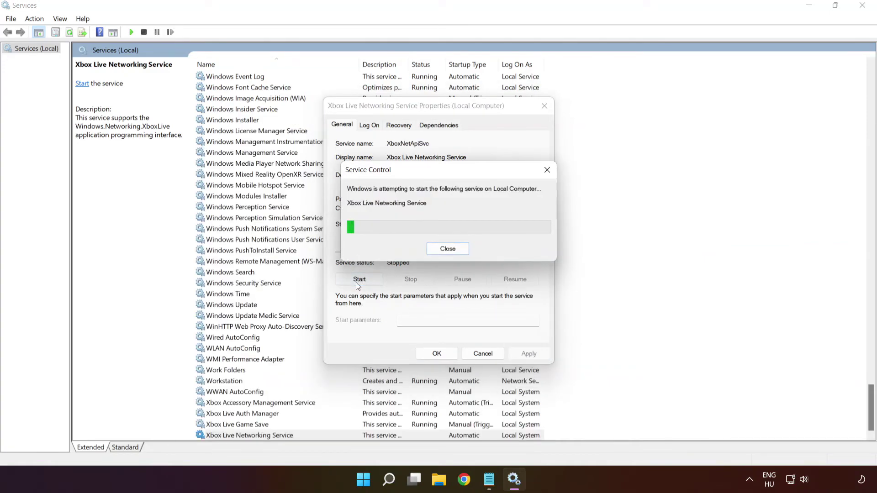
left_click(437, 354)
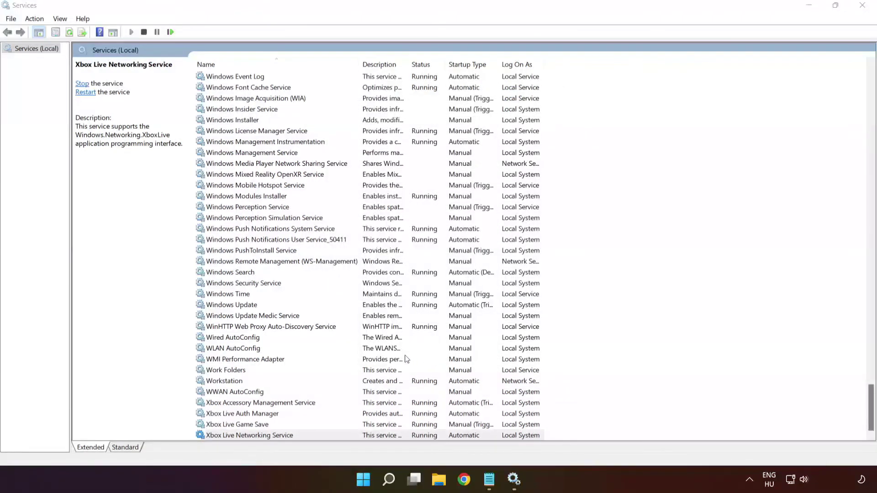
Set Microsoft Store Install Service's startup type to Automatic and apply it
key("m")
left_click(265, 230)
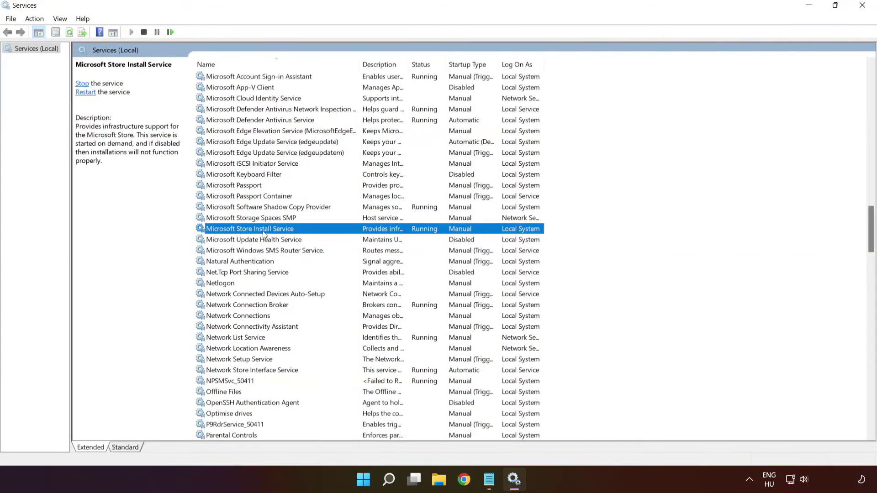
right_click(336, 232)
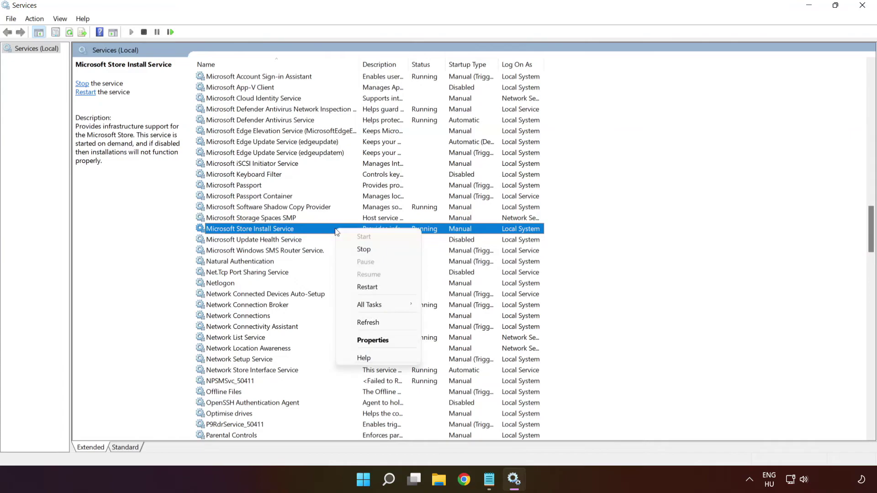
left_click(378, 341)
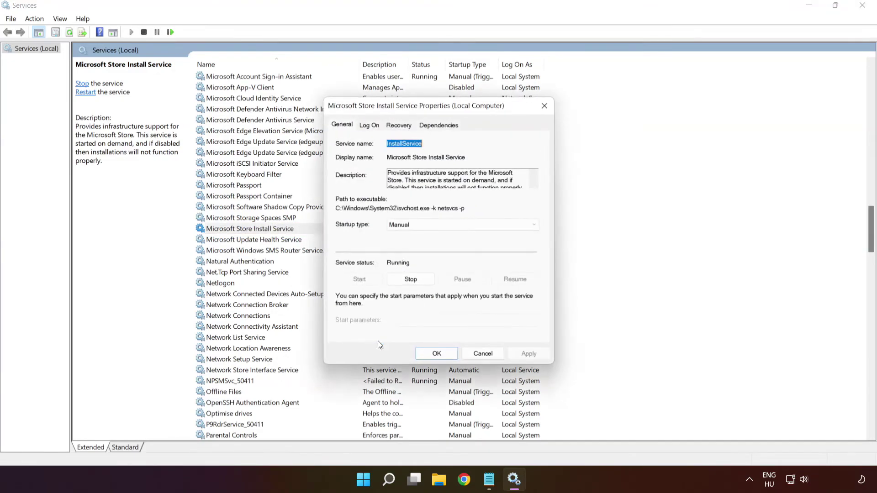
left_click(420, 224)
left_click(420, 241)
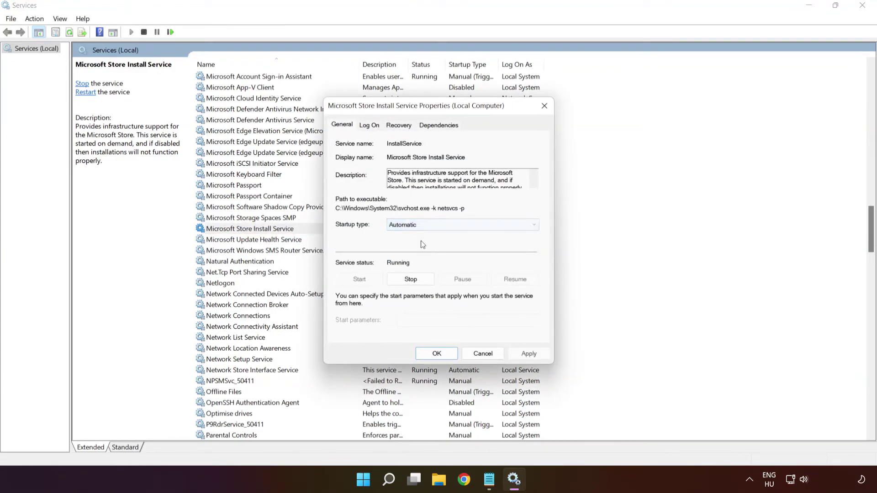
left_click(522, 352)
left_click(436, 354)
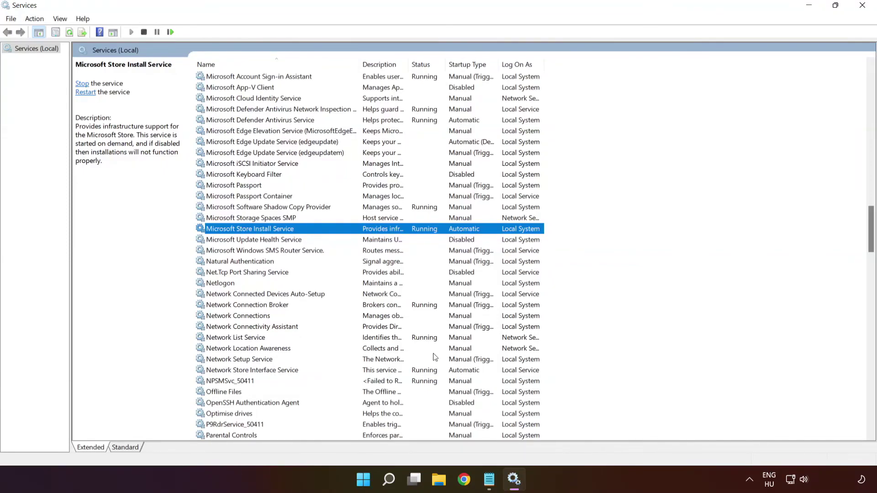
Change Background Intelligent Transfer Service from Automatic (Delayed Start) to plain Automatic and apply it
key("b")
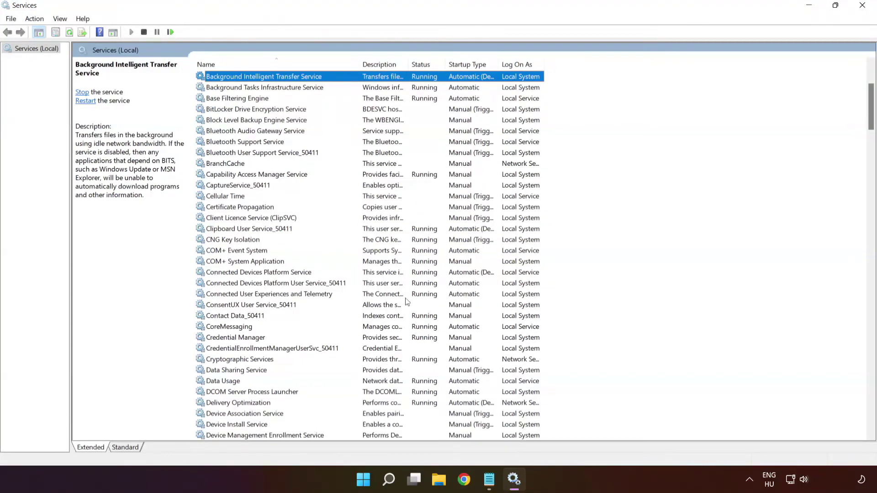
scroll(280, 91, "up", 2)
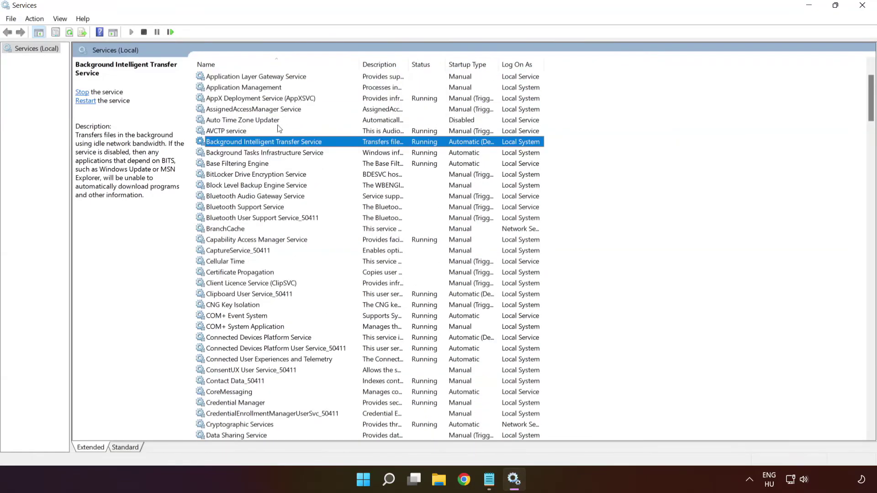
right_click(350, 146)
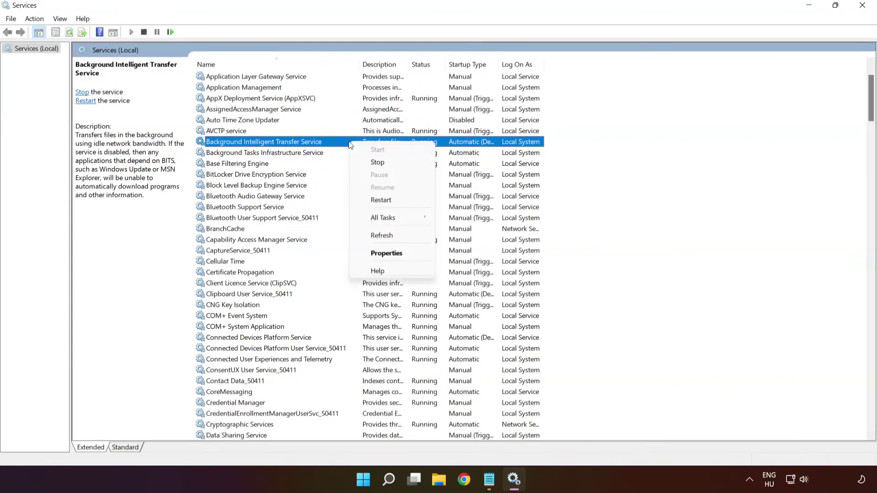
left_click(398, 254)
left_click(410, 228)
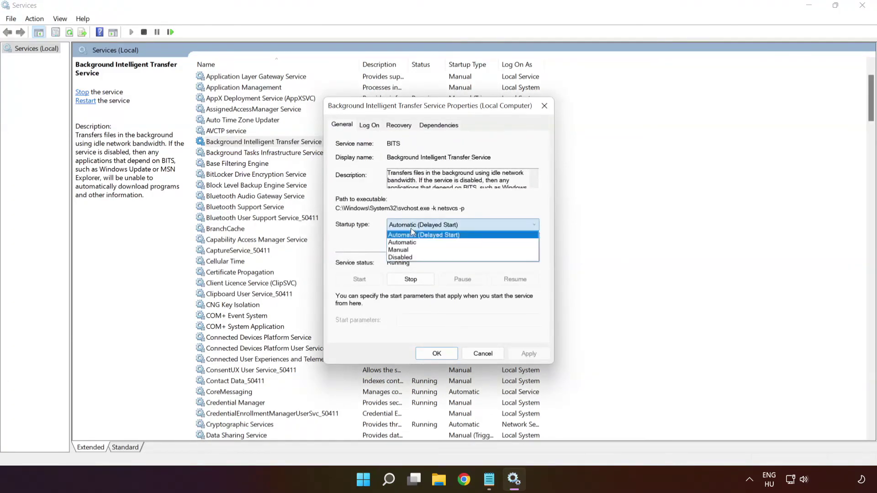
left_click(412, 236)
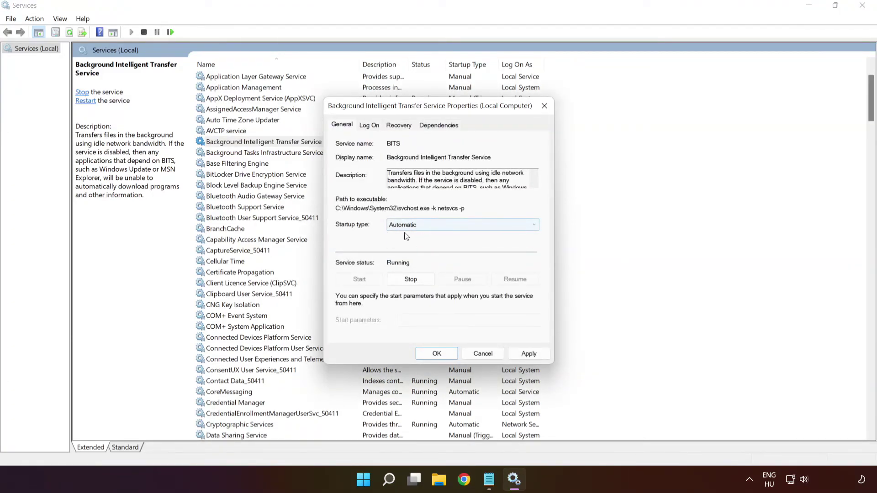
left_click(530, 354)
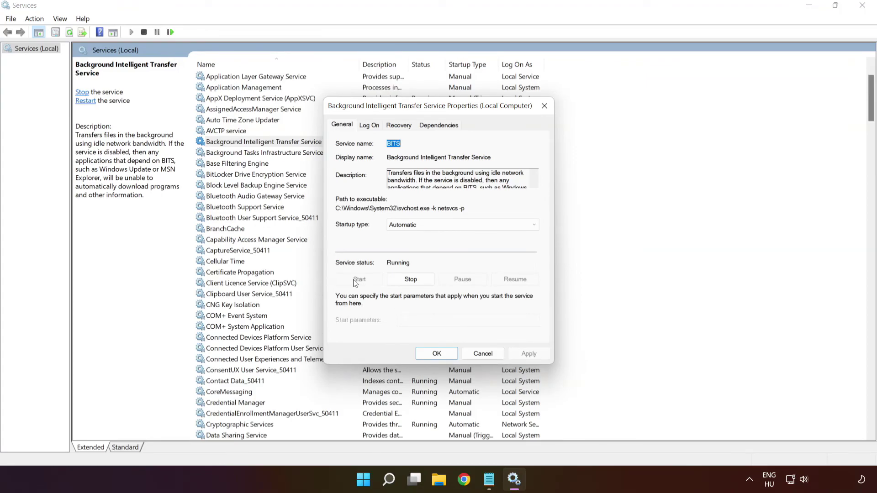
left_click(442, 353)
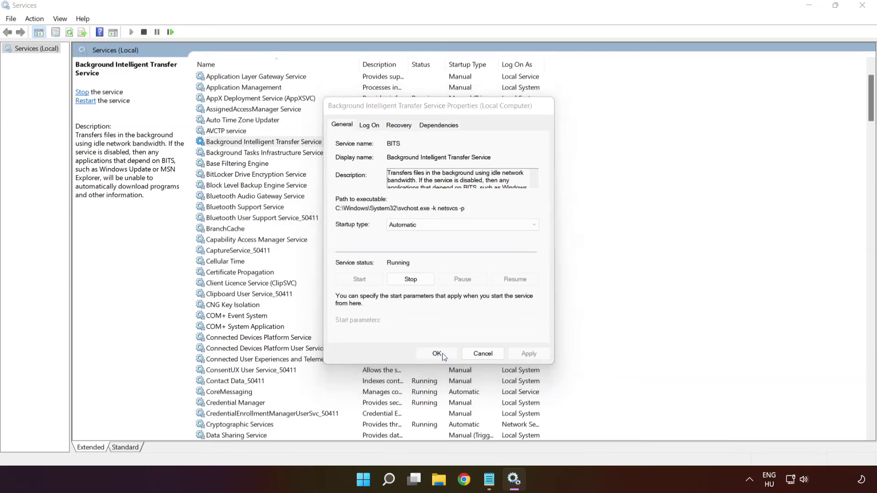